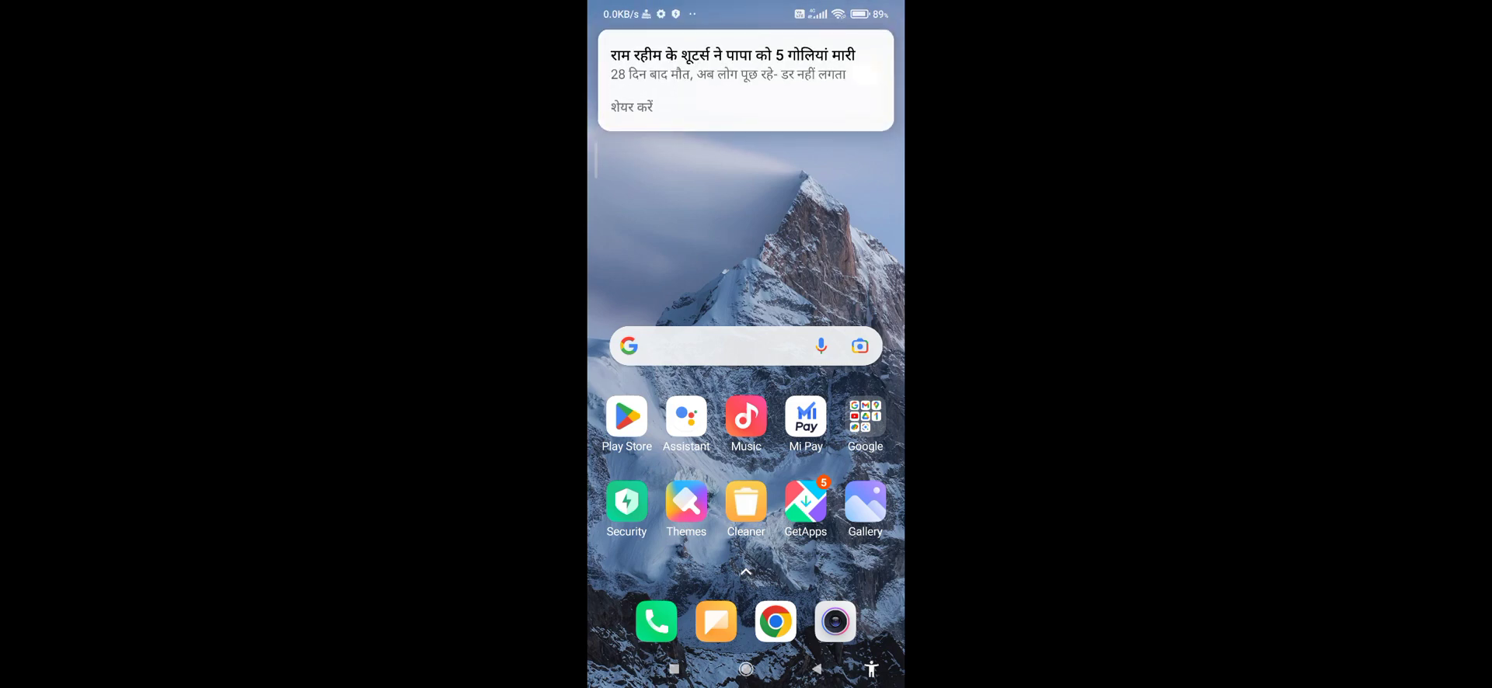
# Search Google Play Store for 'win7 simu', view its installed listing, and return home
pyautogui.moveTo(839, 466); pyautogui.dragTo(652, 467)
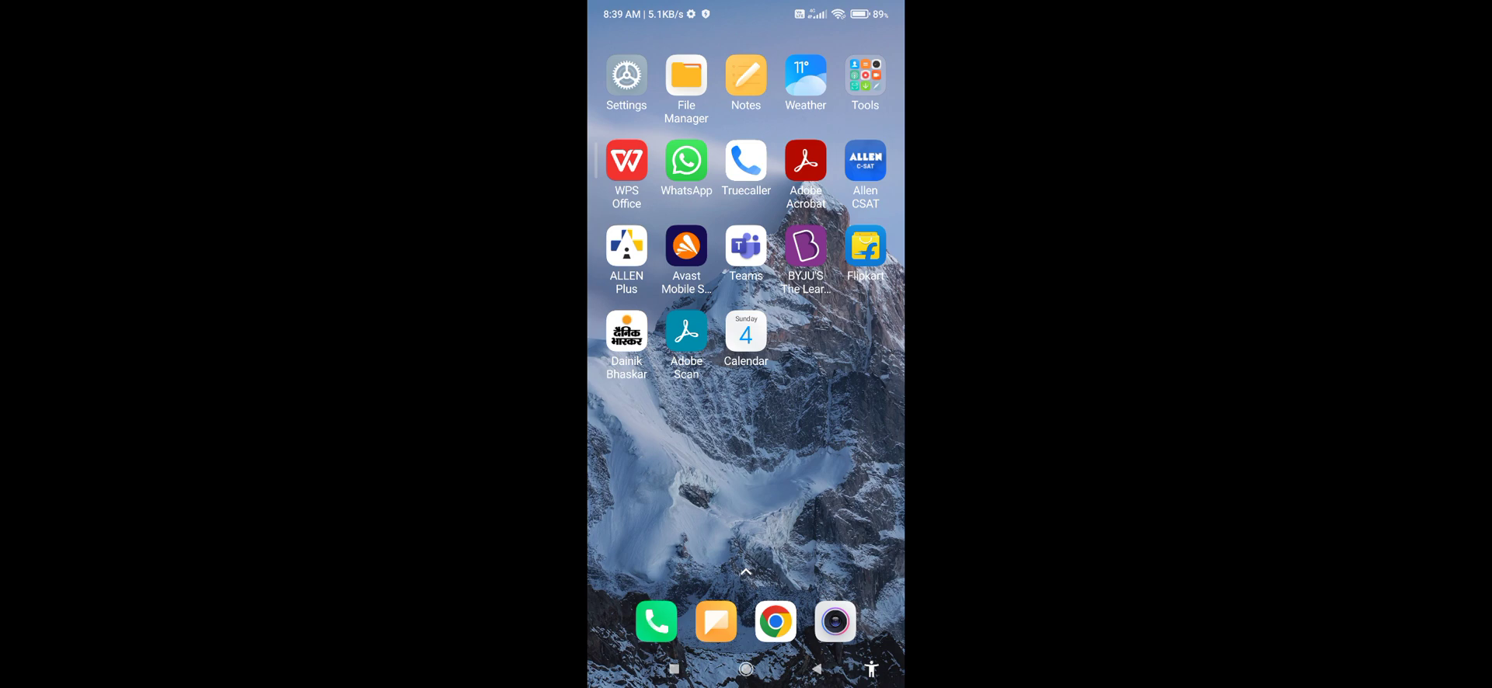
pyautogui.moveTo(652, 467); pyautogui.dragTo(840, 466)
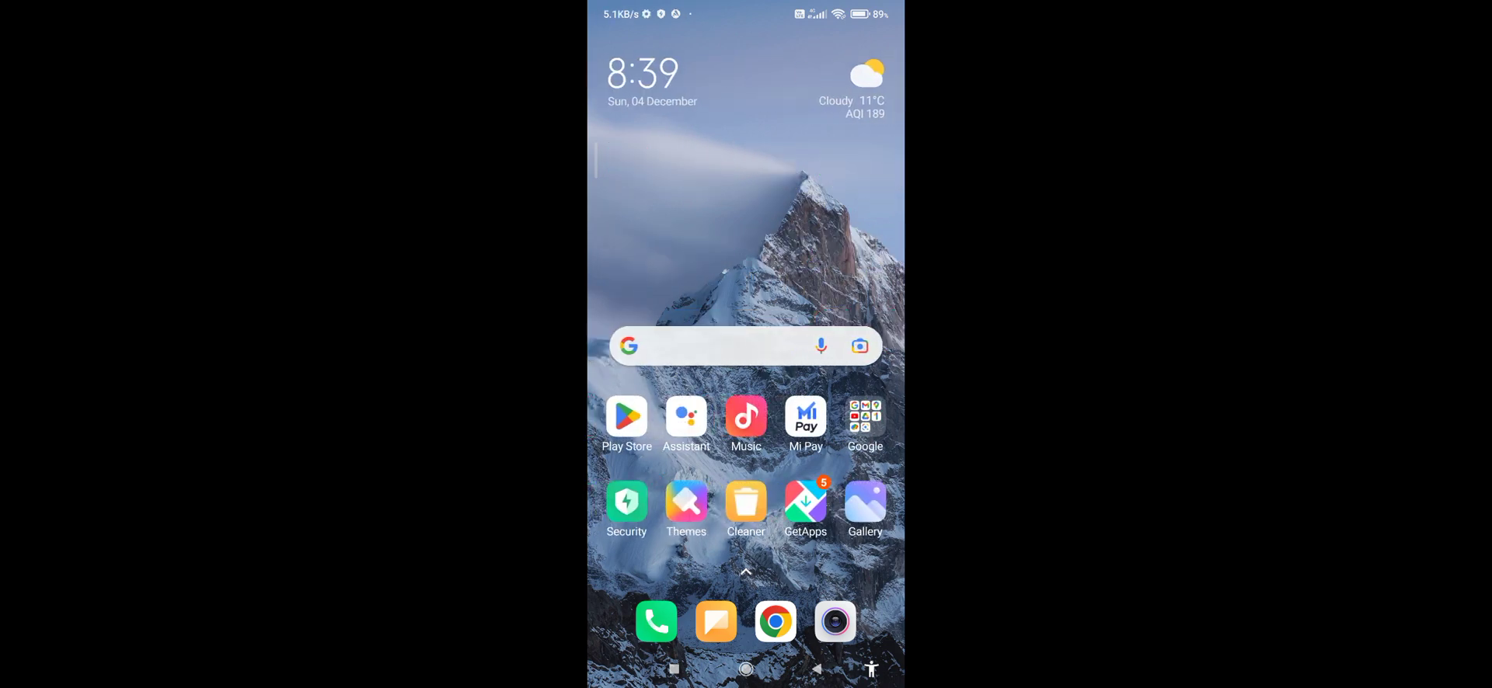
pyautogui.click(623, 412)
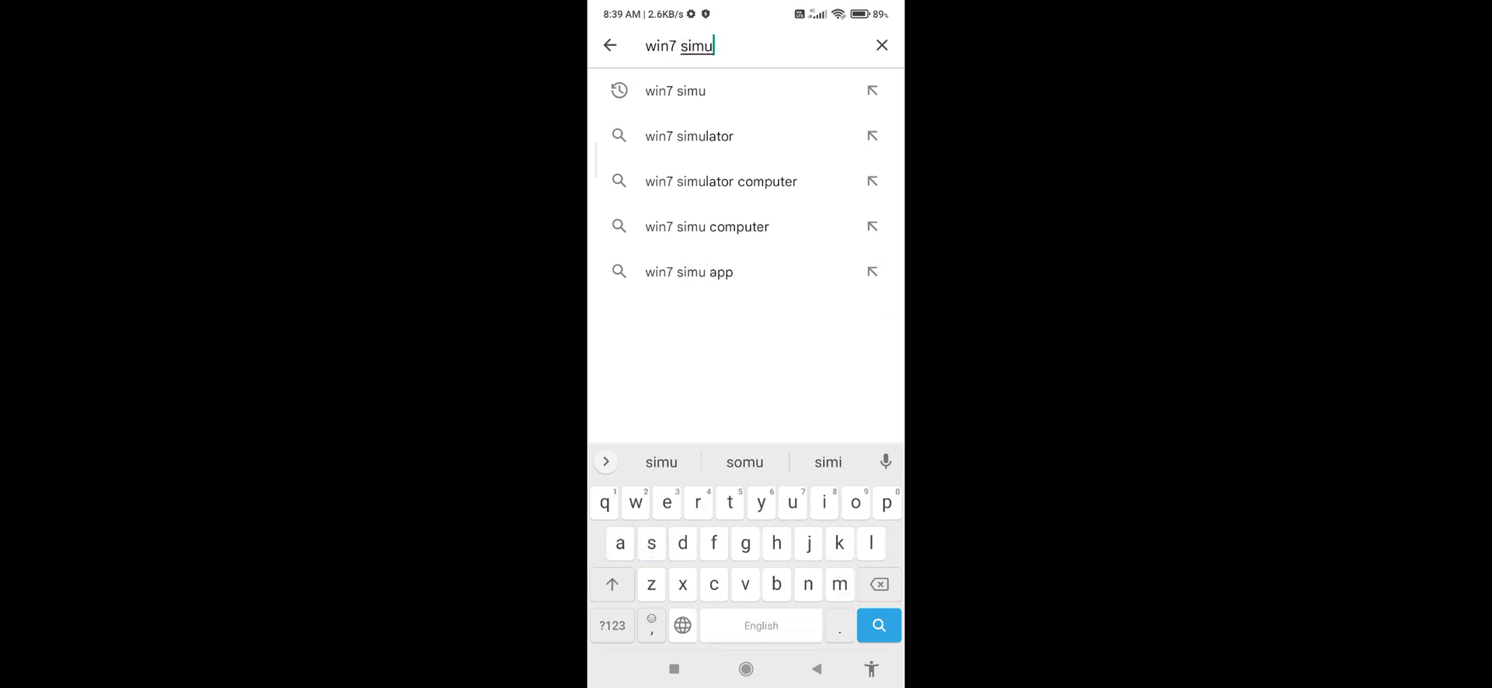
pyautogui.click(675, 90)
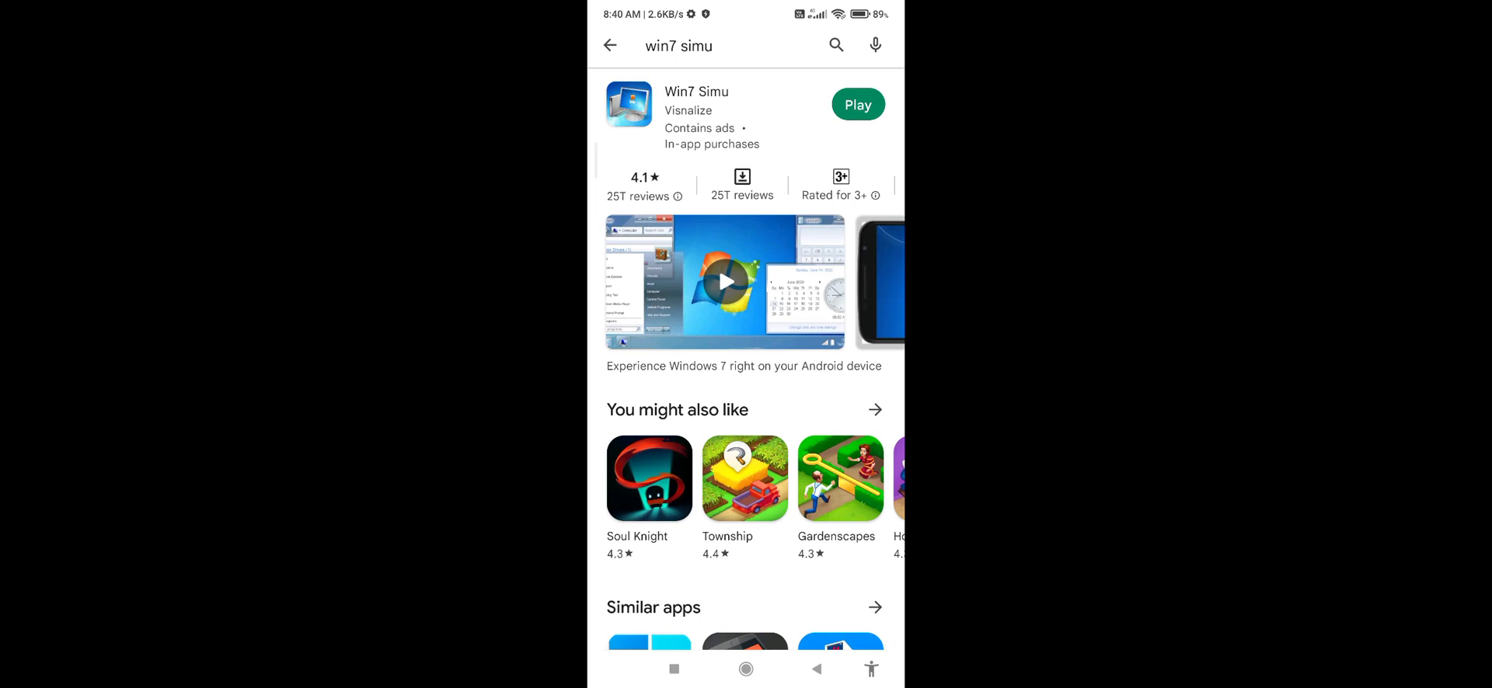
pyautogui.click(749, 112)
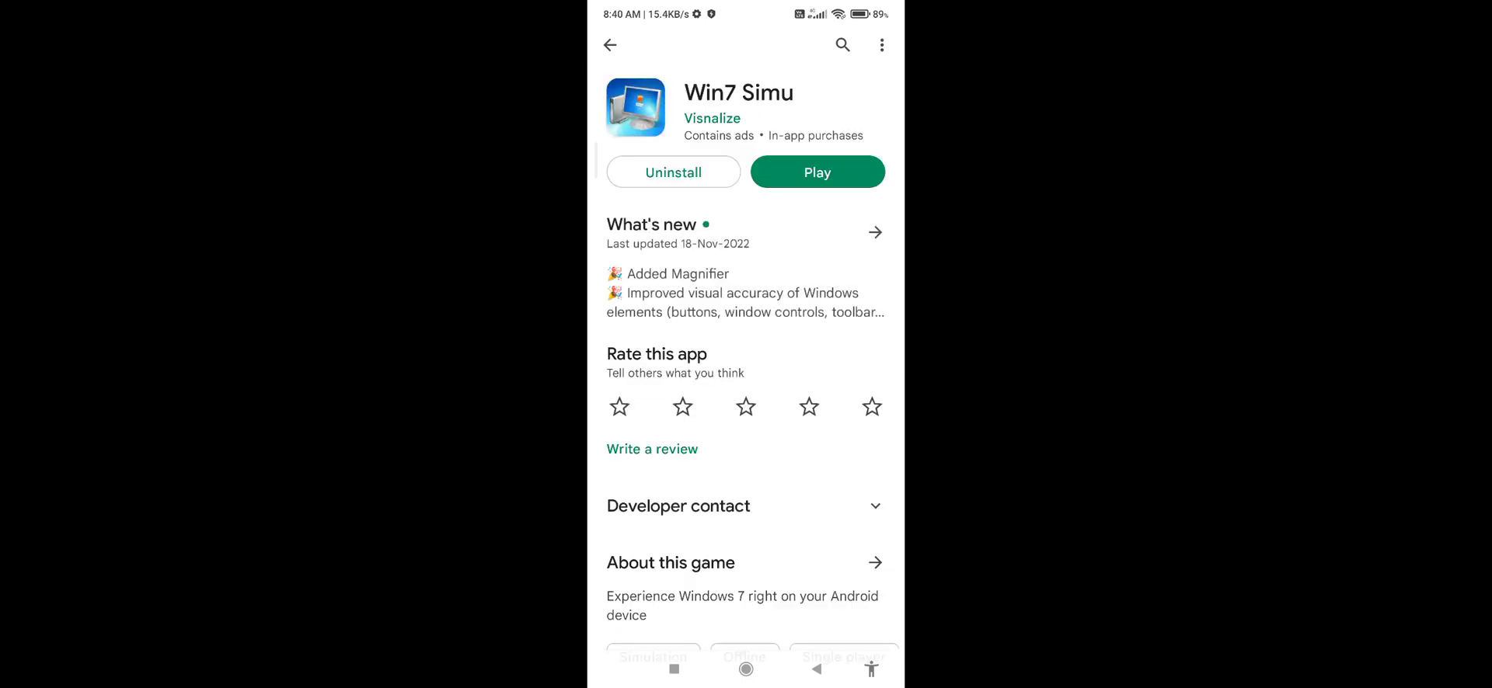
pyautogui.click(746, 669)
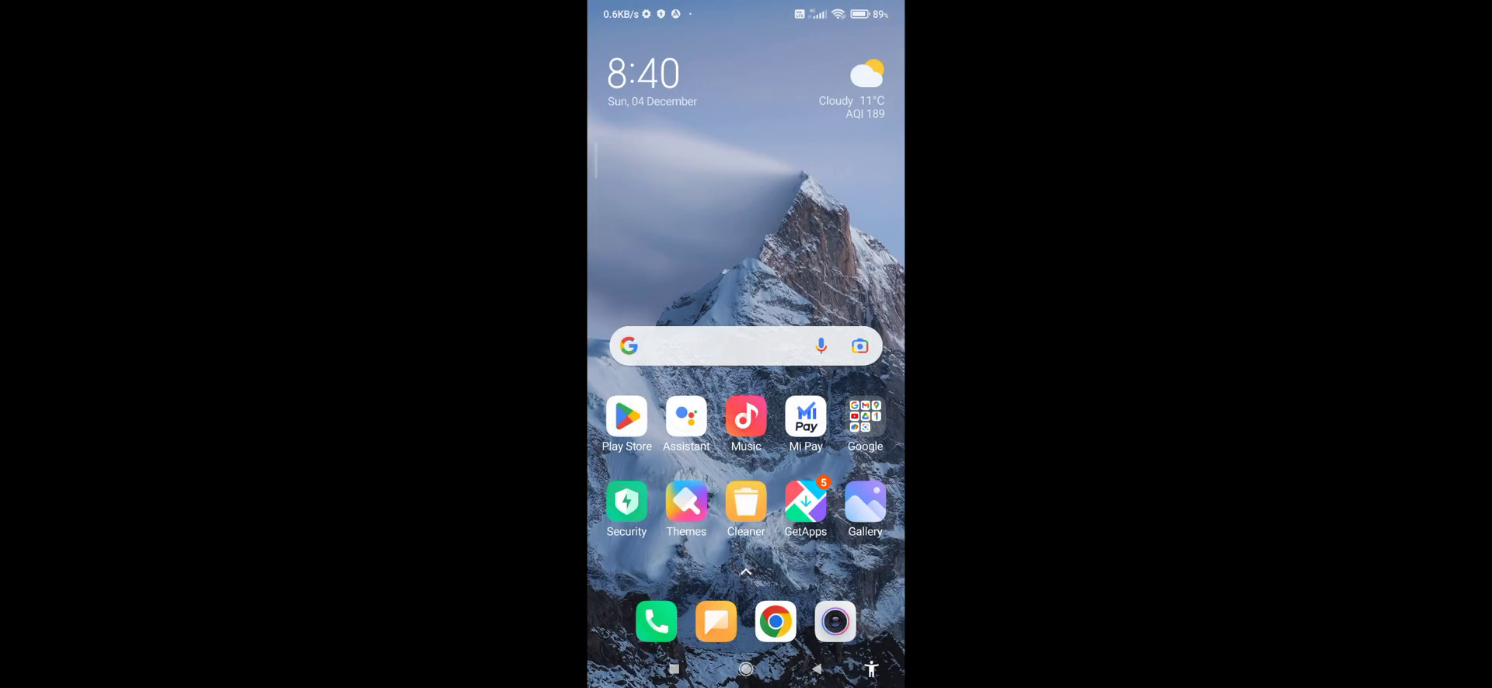
# Open the phone's app drawer and scroll the app list down toward Win7 Simu
pyautogui.moveTo(855, 388); pyautogui.dragTo(660, 389)
pyautogui.moveTo(746, 544); pyautogui.dragTo(746, 233)
pyautogui.moveTo(746, 505); pyautogui.dragTo(746, 194)
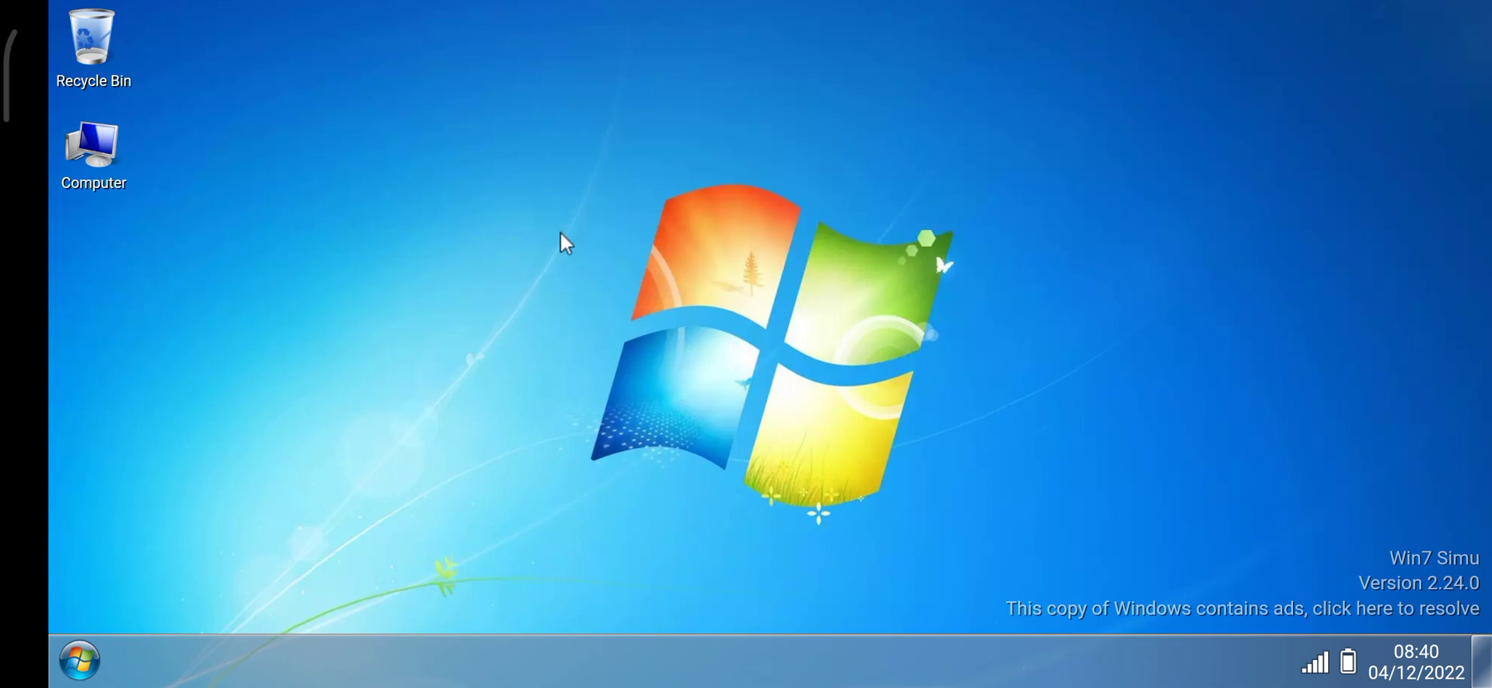
pyautogui.click(81, 662)
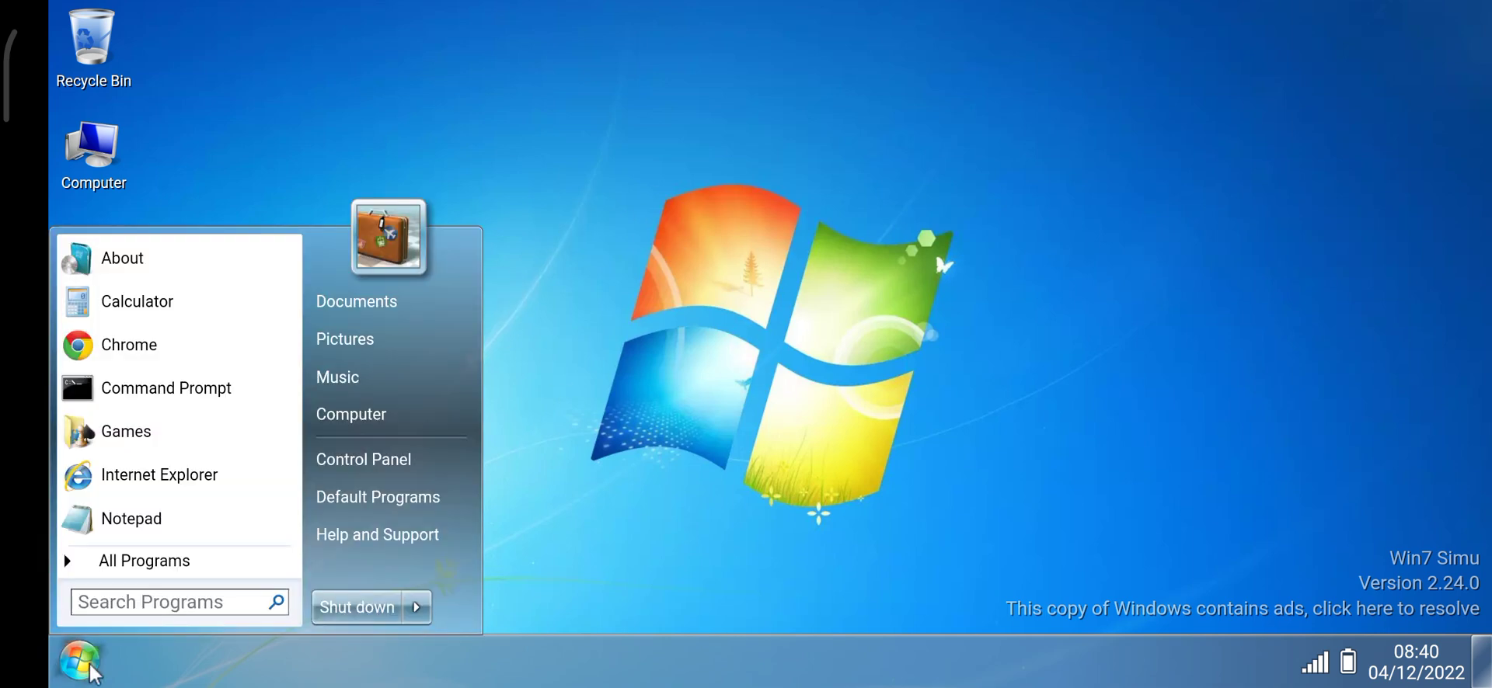
pyautogui.click(190, 561)
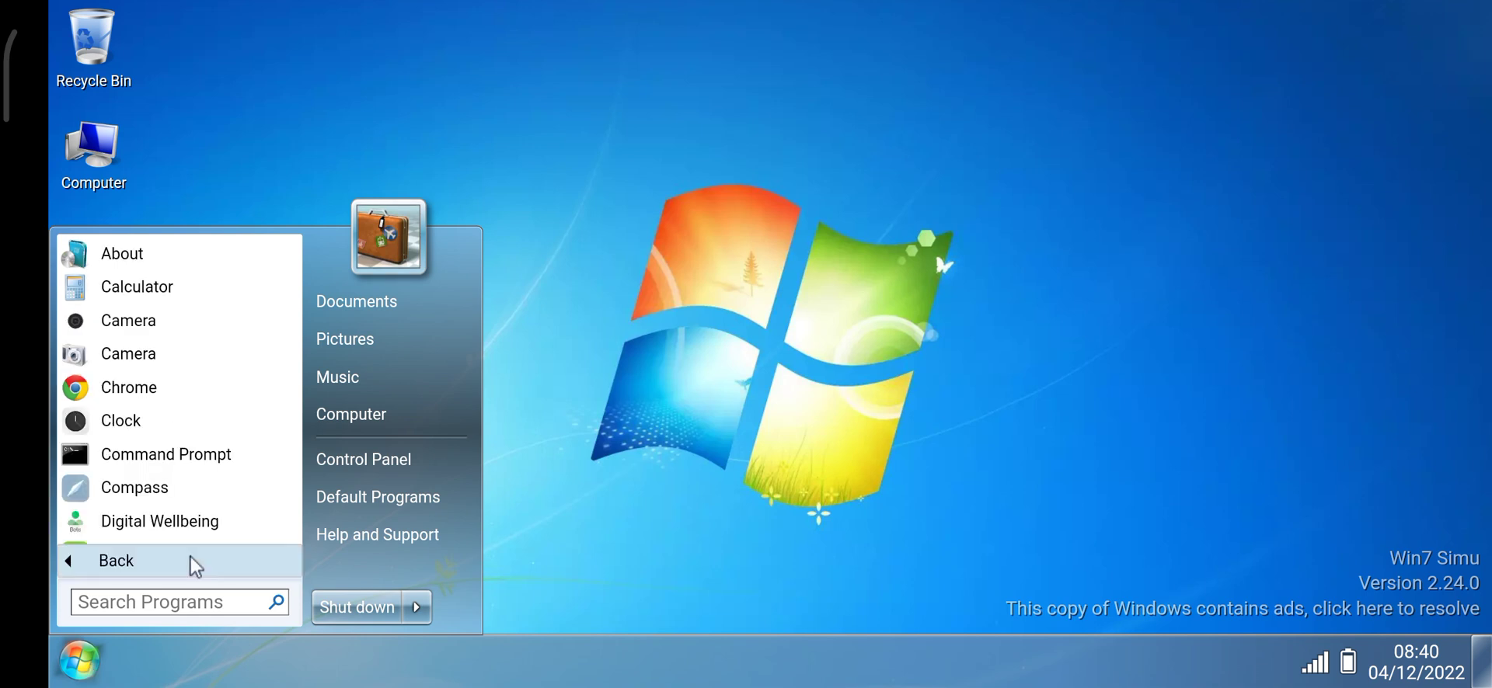
pyautogui.moveTo(190, 561)
pyautogui.mouseDown()
pyautogui.moveTo(206, 290)
pyautogui.moveTo(173, 240)
pyautogui.mouseUp()
pyautogui.moveTo(245, 476); pyautogui.dragTo(226, 220)
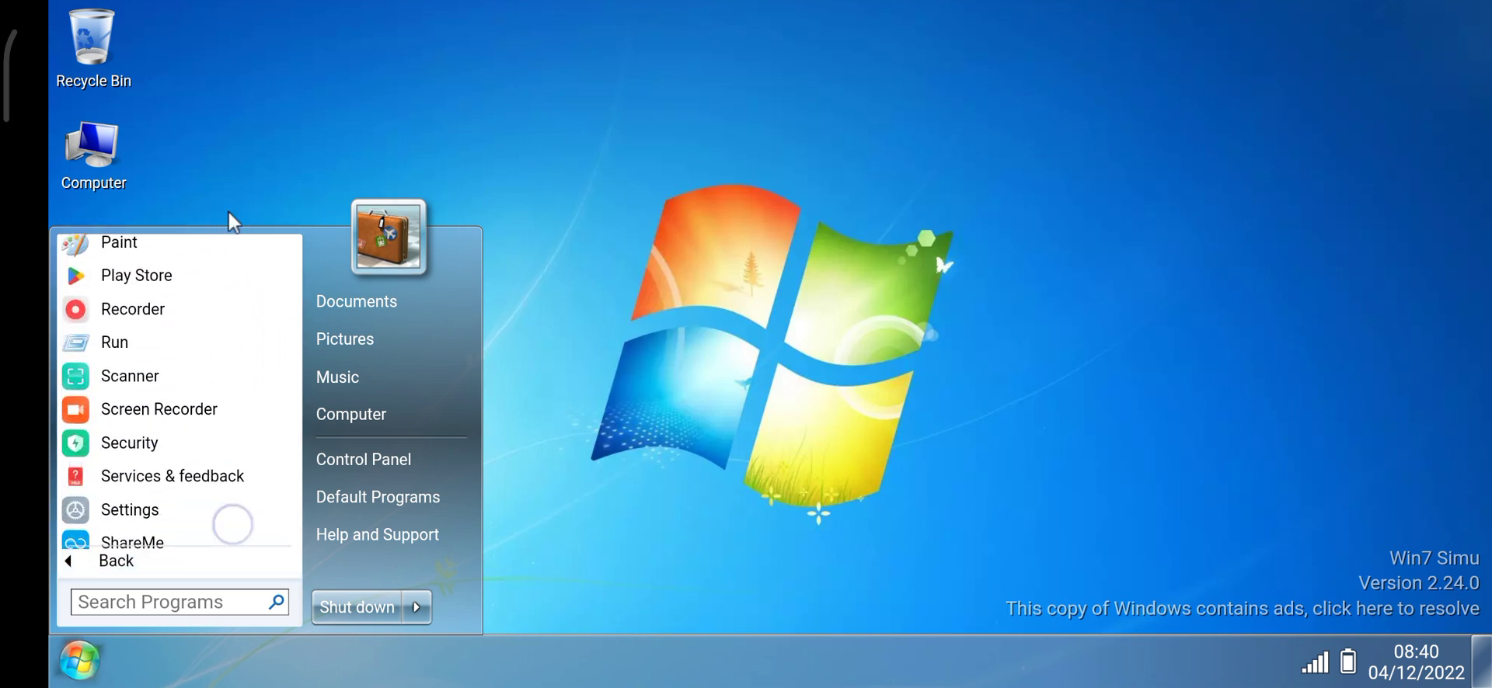
pyautogui.moveTo(232, 525)
pyautogui.mouseDown()
pyautogui.moveTo(230, 264)
pyautogui.moveTo(273, 466)
pyautogui.moveTo(272, 605)
pyautogui.mouseUp()
pyautogui.moveTo(273, 366)
pyautogui.mouseDown()
pyautogui.moveTo(271, 567)
pyautogui.moveTo(244, 394)
pyautogui.moveTo(248, 559)
pyautogui.mouseUp()
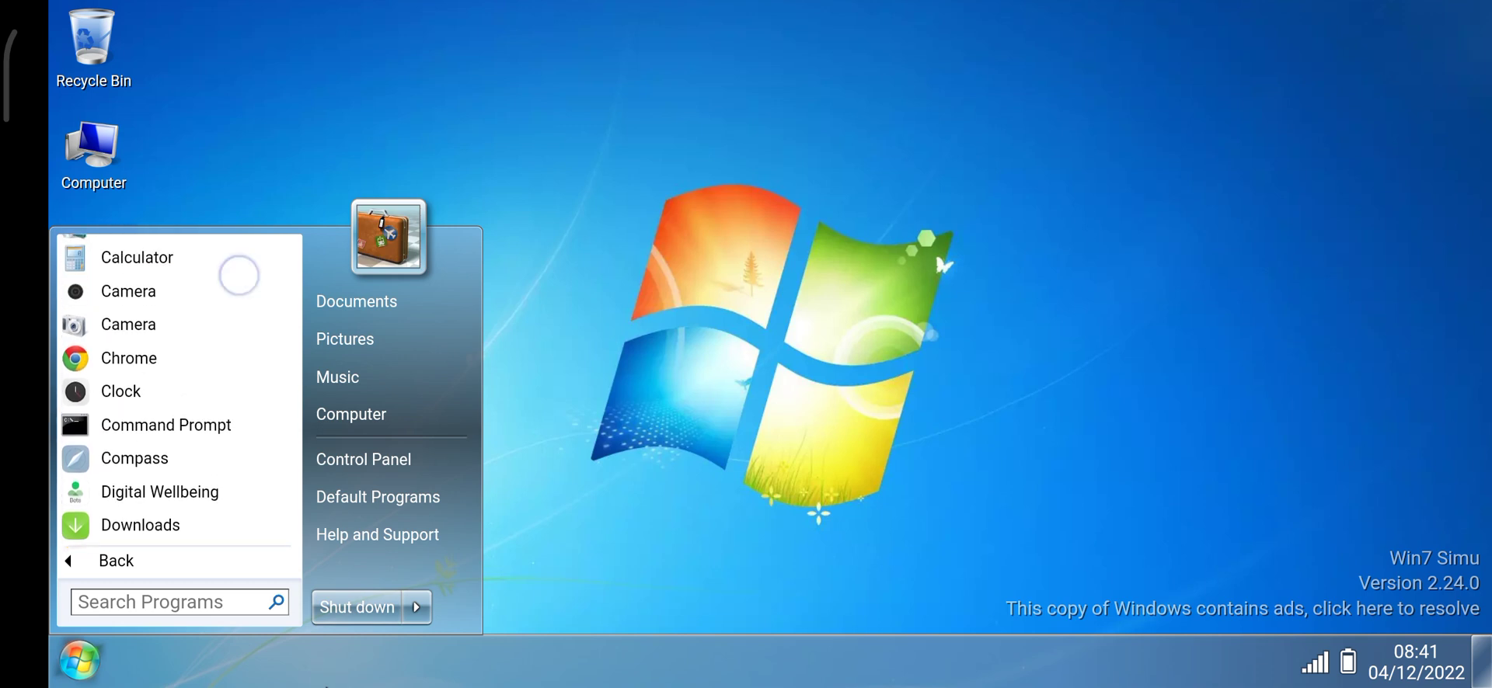
pyautogui.moveTo(238, 275); pyautogui.dragTo(250, 509)
pyautogui.click(81, 660)
# Open Computer, allow the app photo and media access, and maximize the window
pyautogui.doubleClick(88, 152)
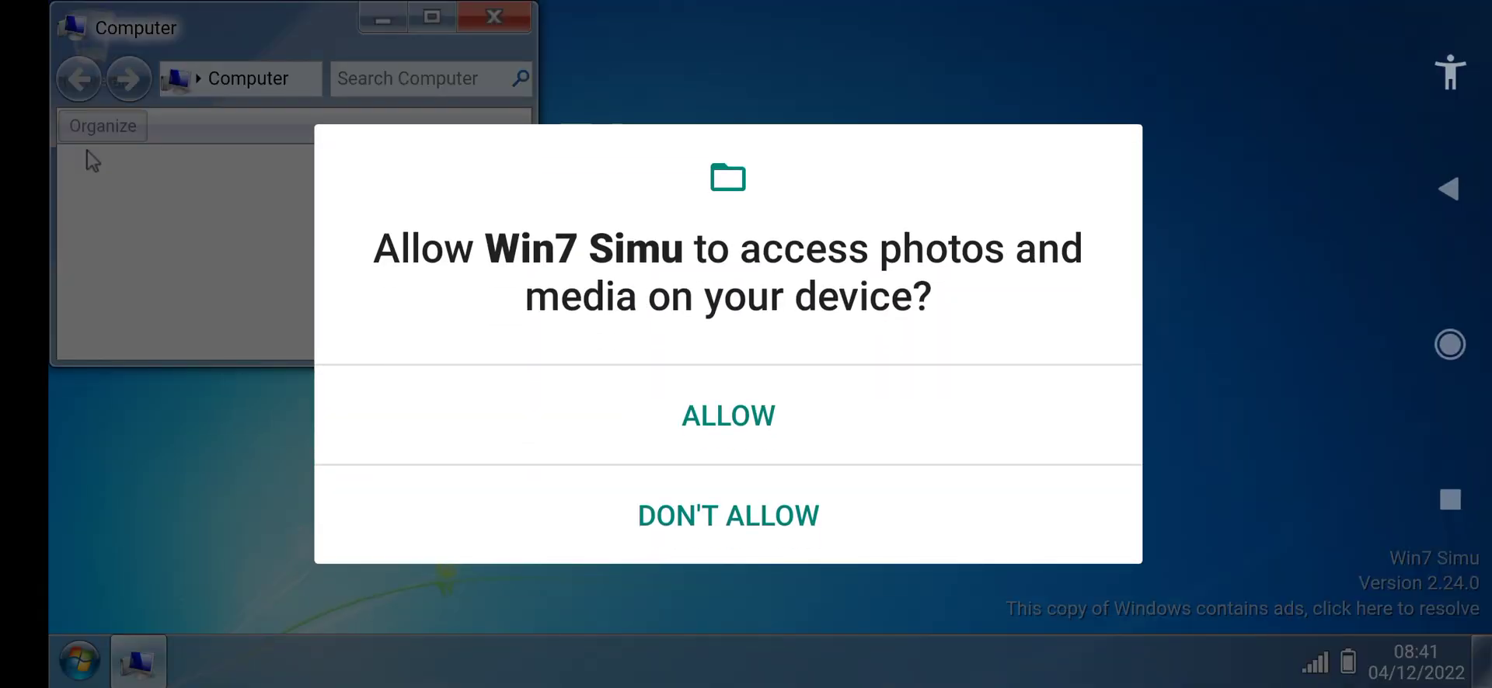
pyautogui.click(585, 414)
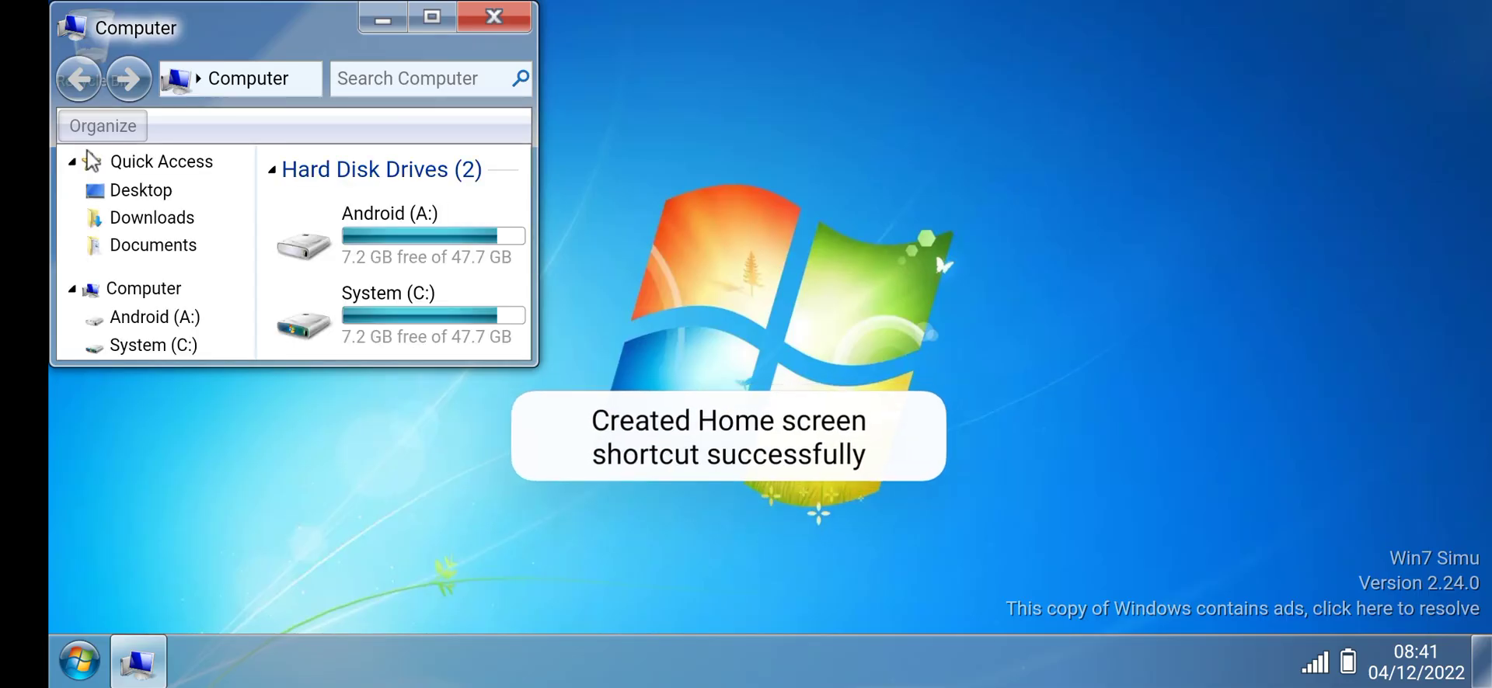
pyautogui.doubleClick(430, 31)
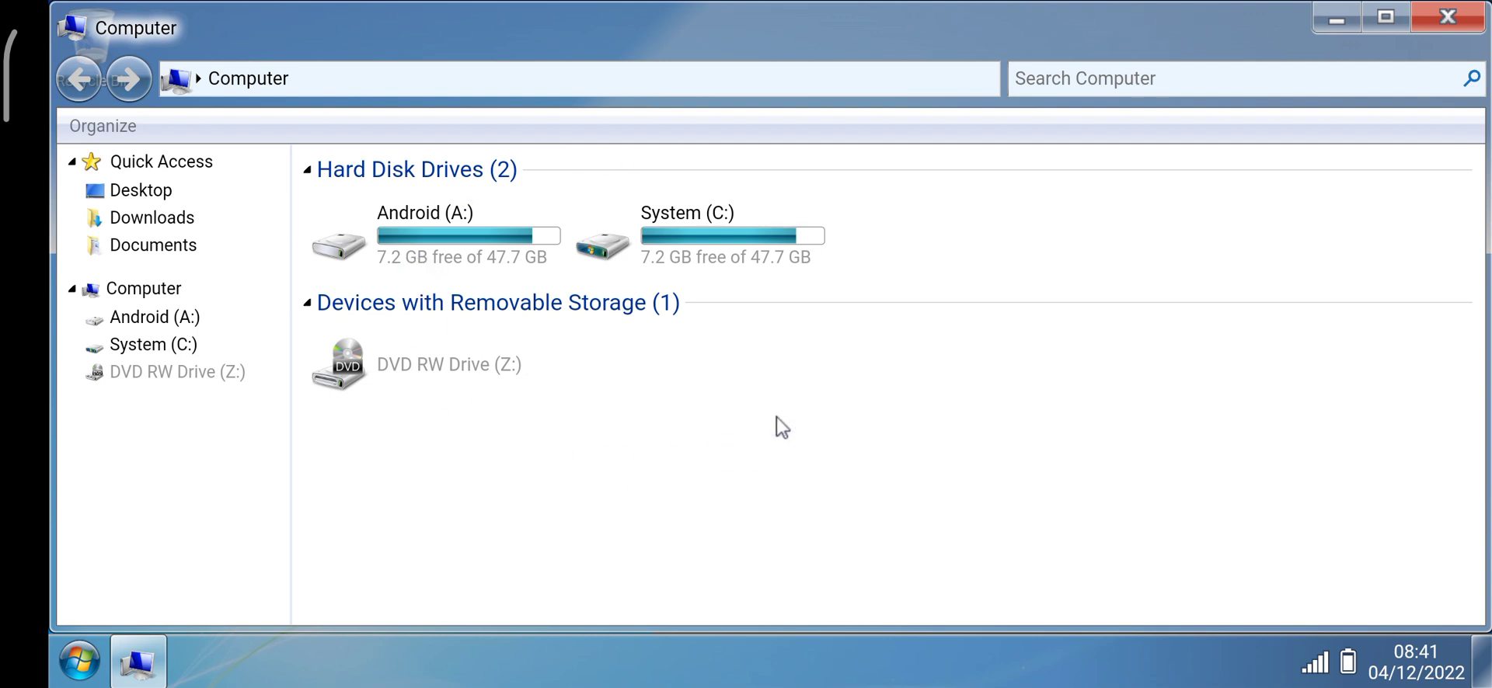
# Browse Android (A:) and its .dlprovider folder, then System (C:), and close Computer
pyautogui.doubleClick(390, 245)
pyautogui.doubleClick(388, 261)
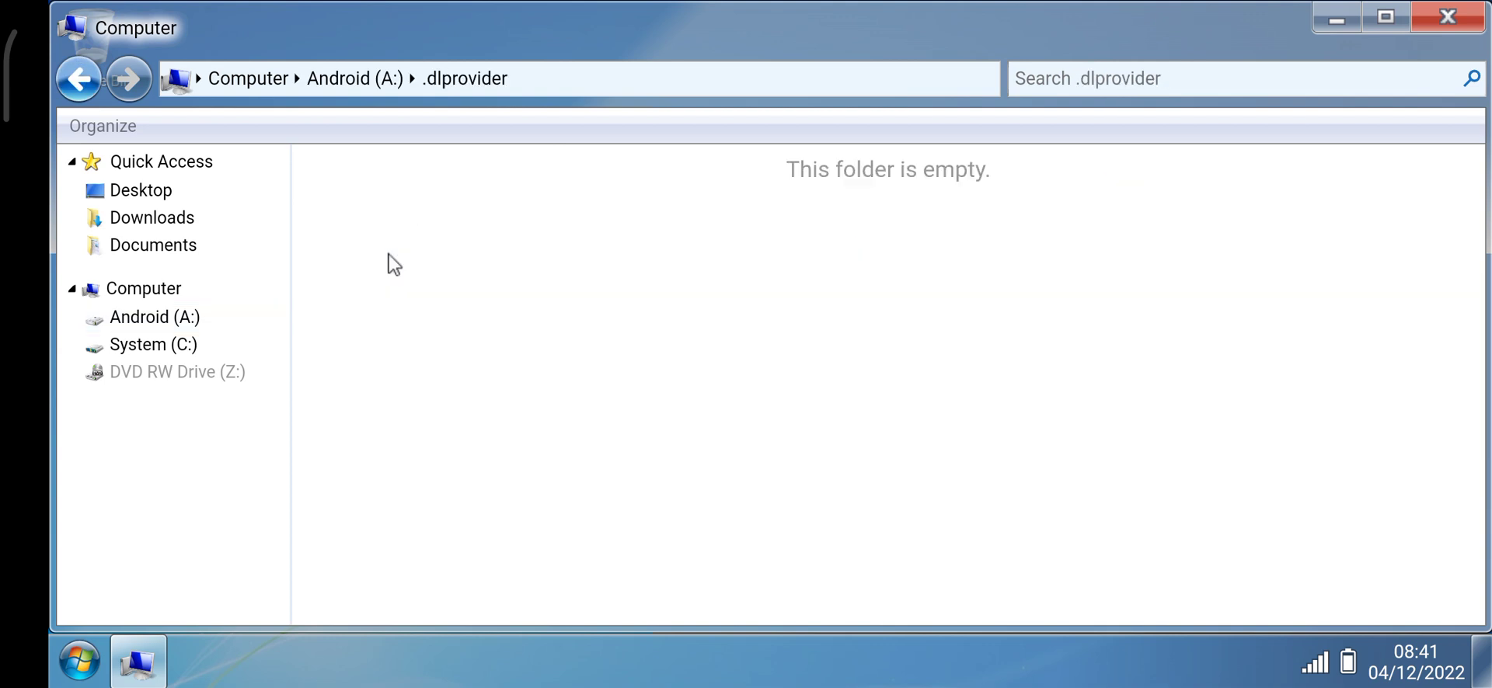
pyautogui.click(79, 84)
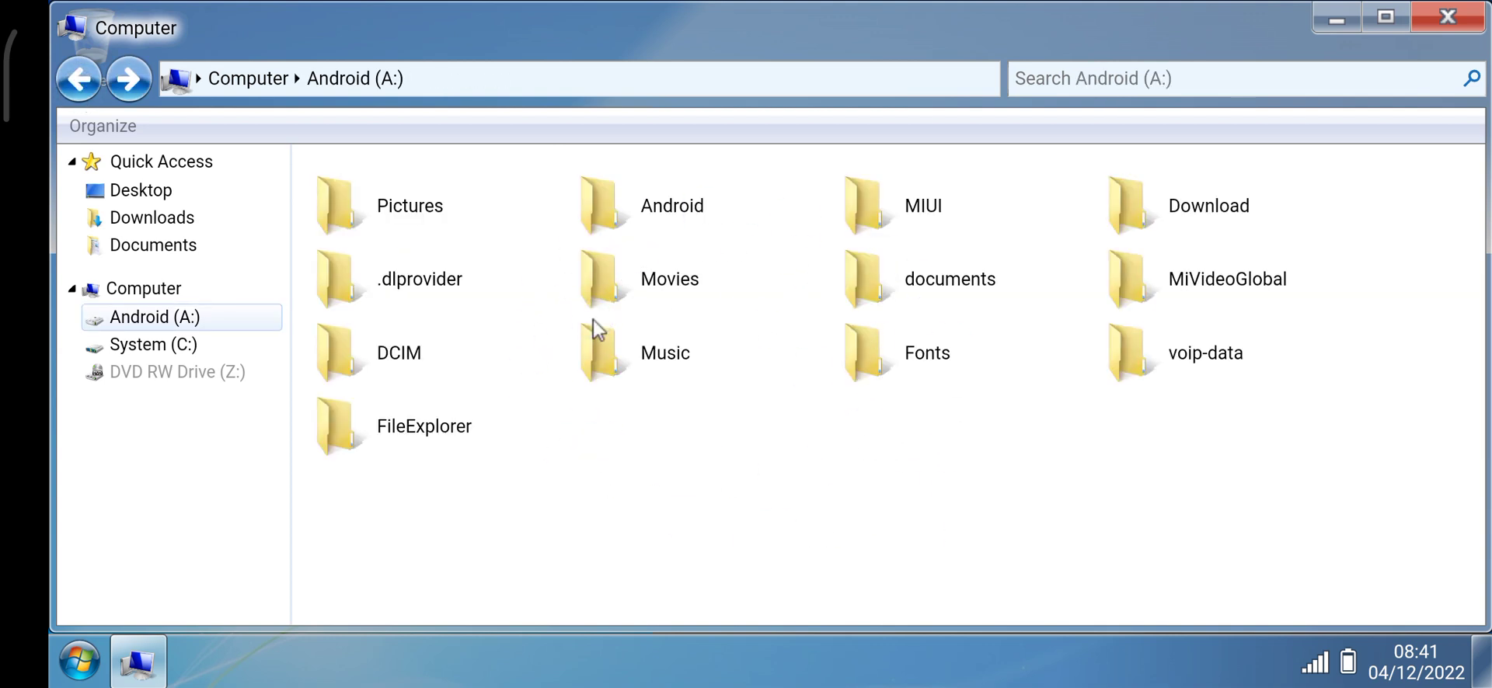
pyautogui.click(92, 84)
pyautogui.doubleClick(702, 247)
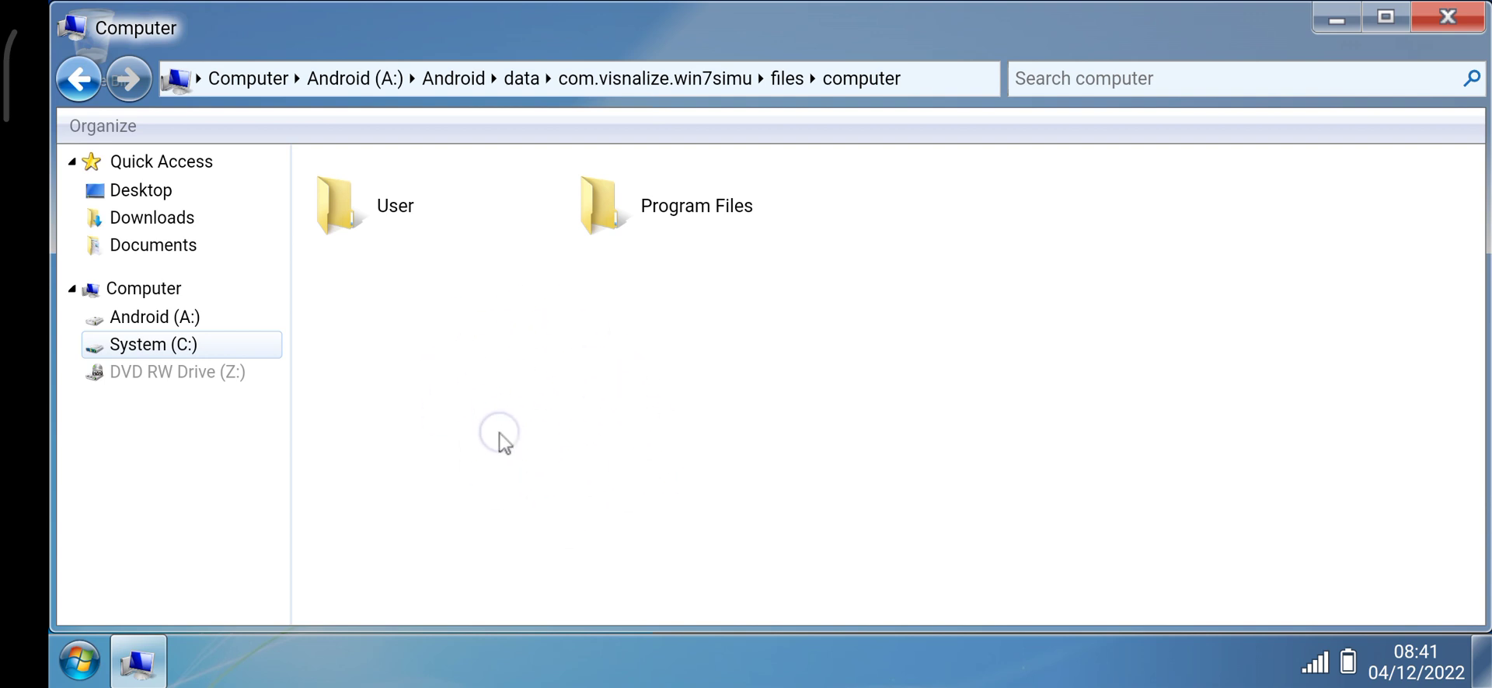
pyautogui.click(1407, 8)
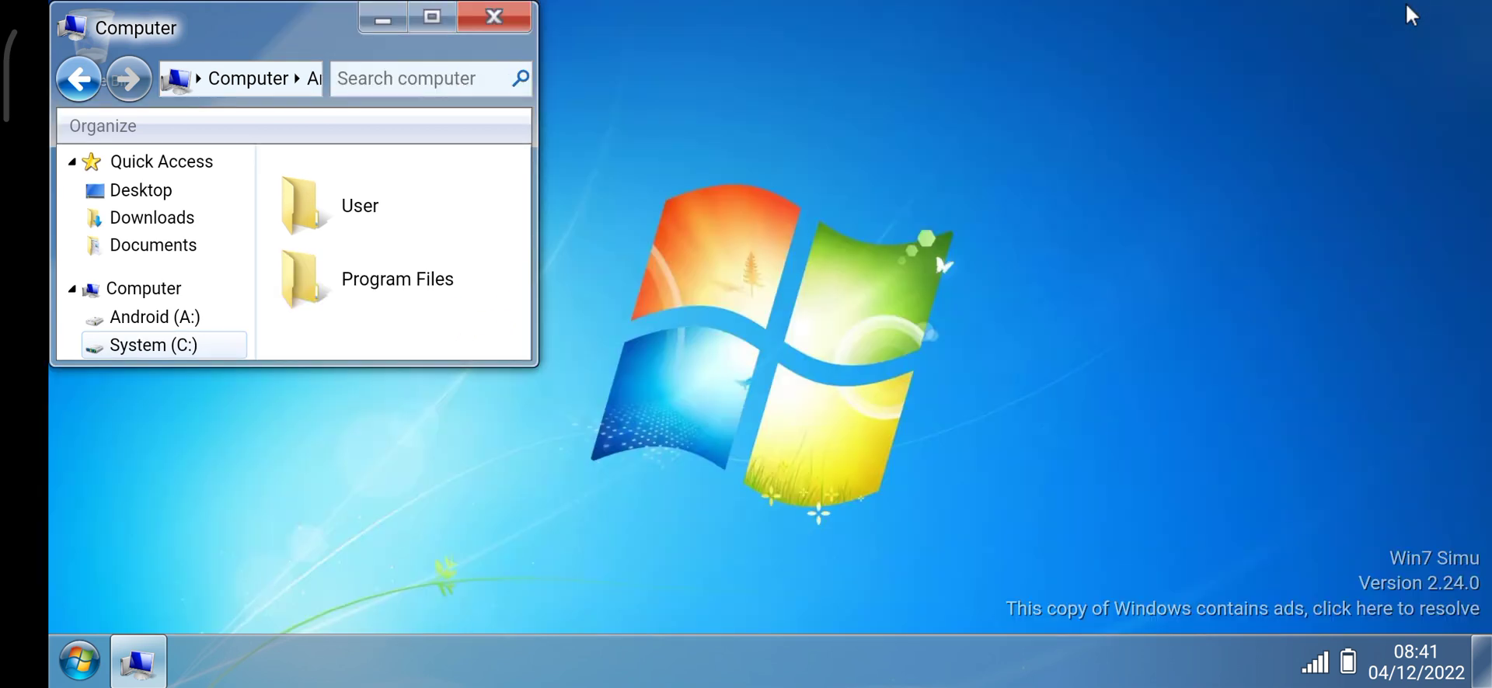
pyautogui.click(504, 22)
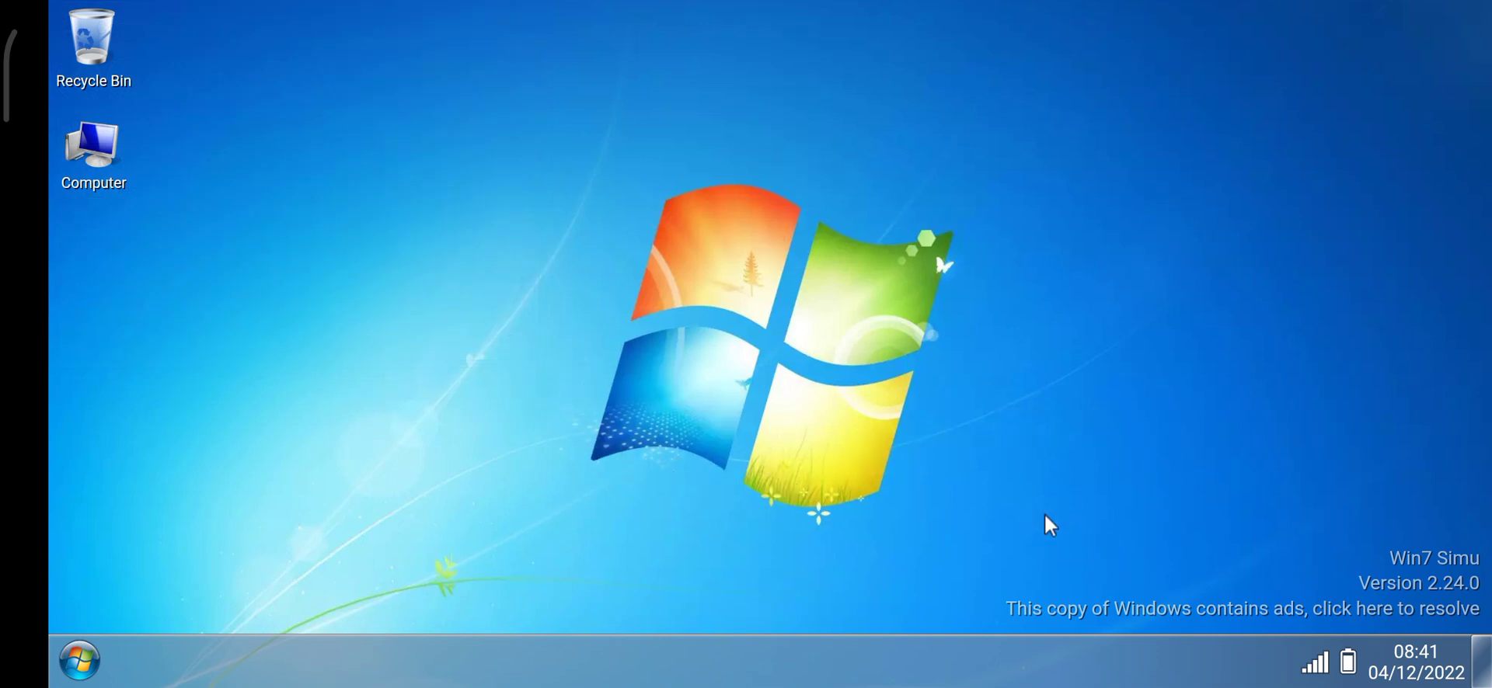
pyautogui.click(1425, 676)
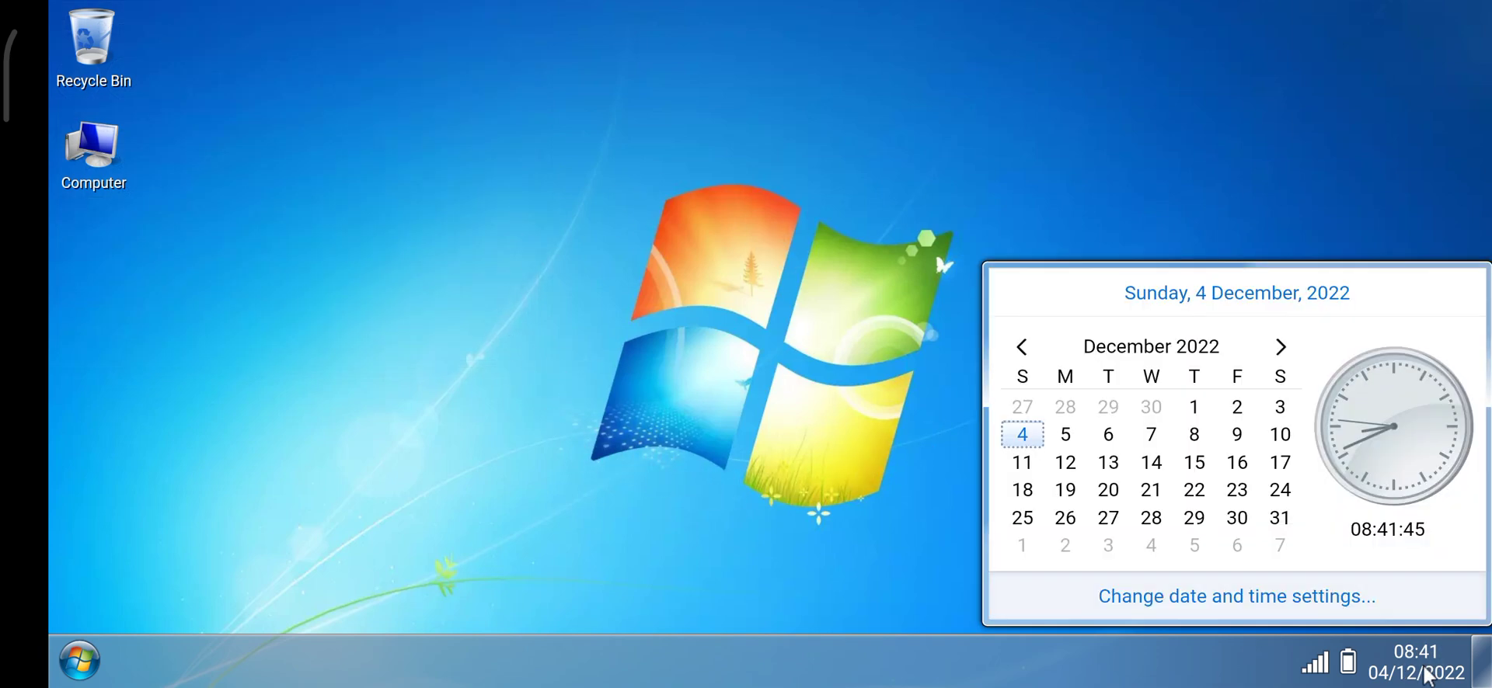
pyautogui.click(1022, 347)
pyautogui.click(1022, 347)
pyautogui.click(1022, 346)
pyautogui.click(1023, 348)
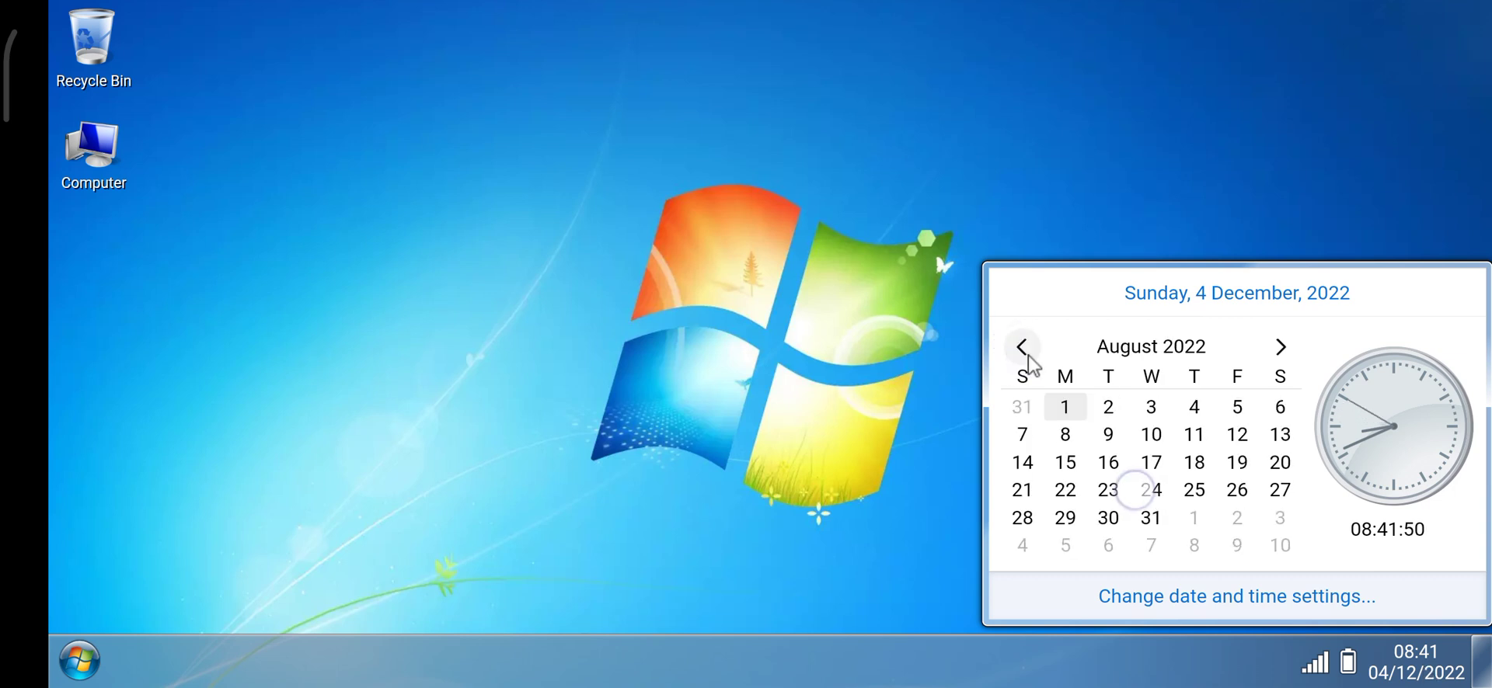
pyautogui.click(1135, 495)
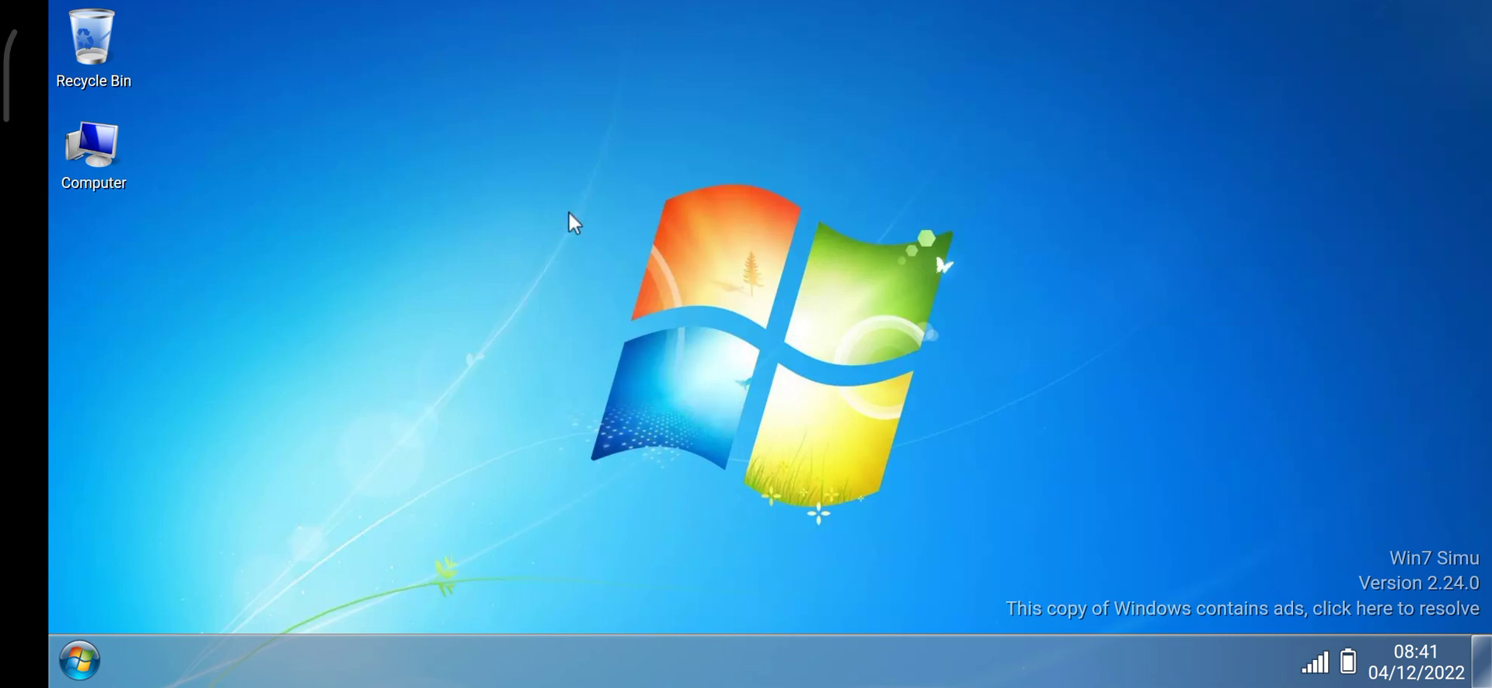
# Create a New Folder on the desktop from the right-click New menu, open it, and close it
pyautogui.rightClick(566, 237)
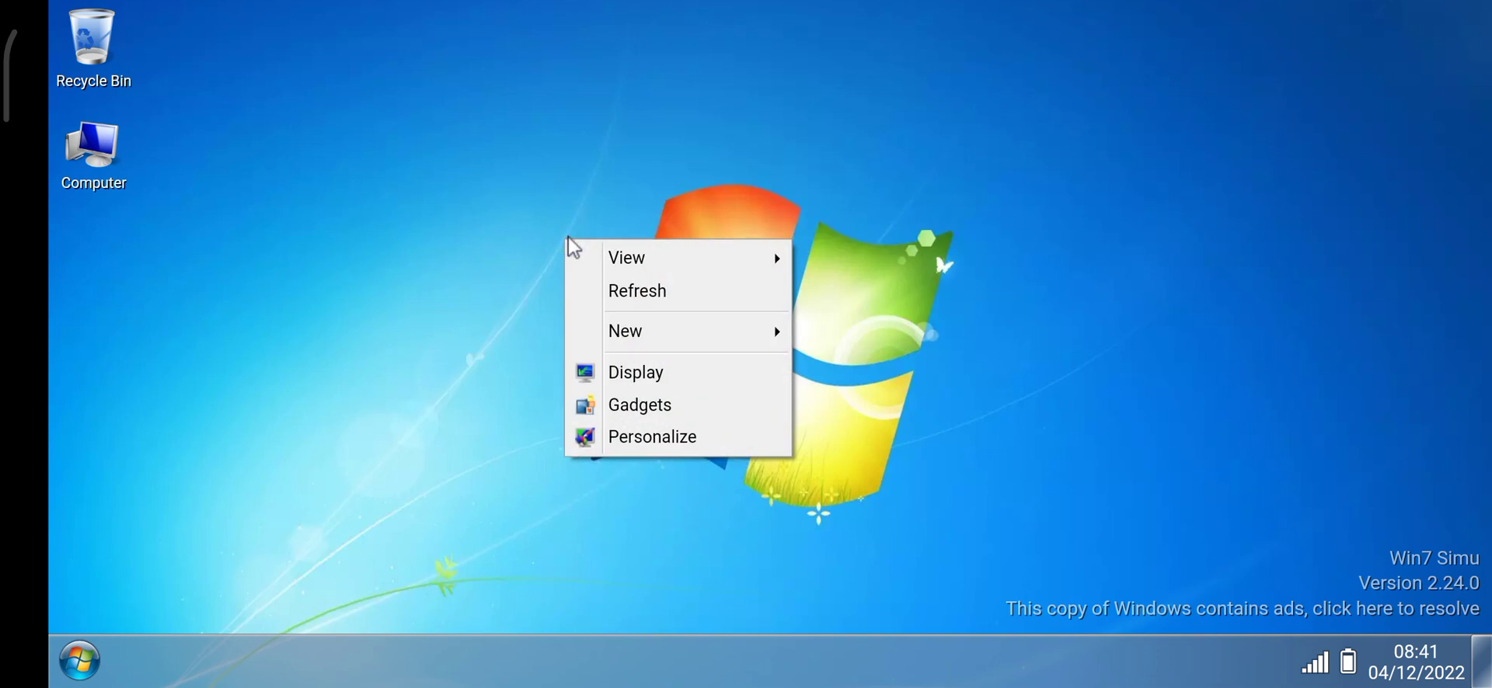
pyautogui.click(620, 328)
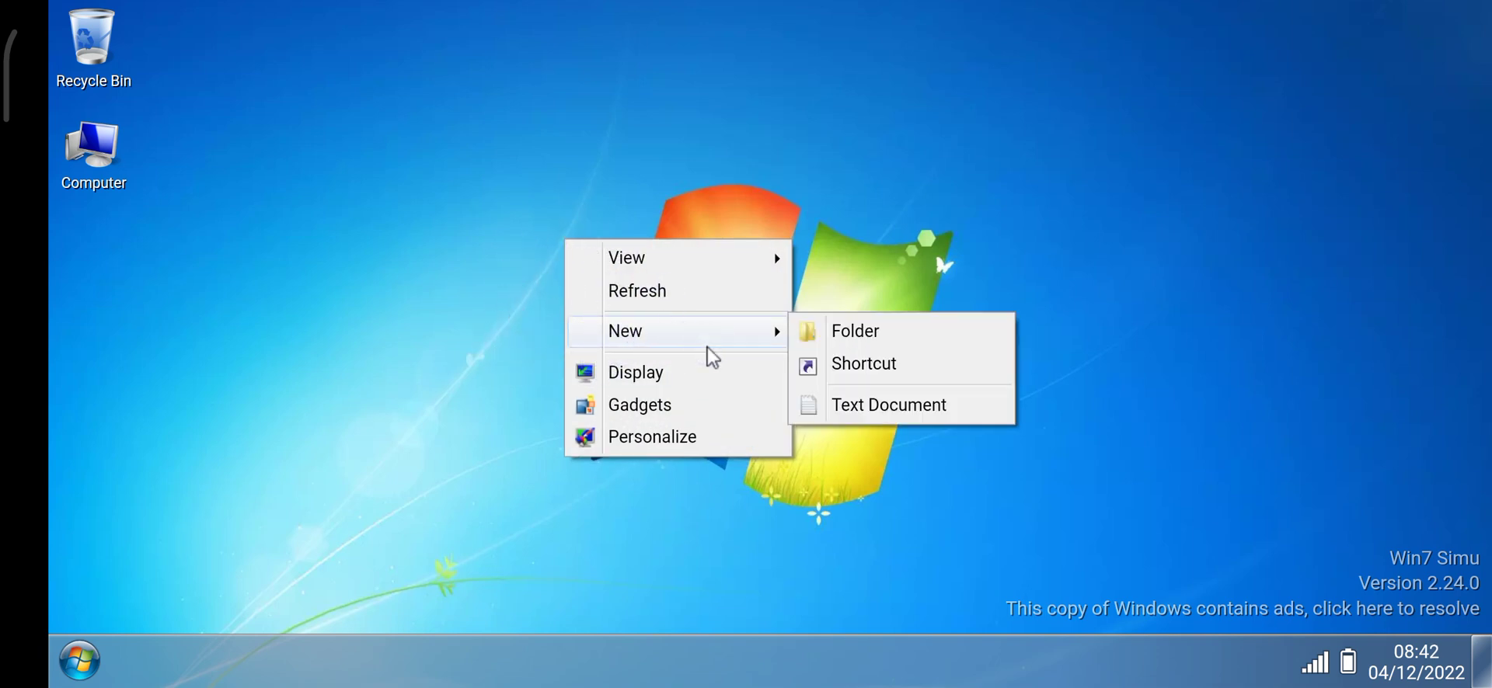
pyautogui.click(439, 369)
pyautogui.rightClick(583, 277)
pyautogui.click(690, 367)
pyautogui.click(881, 367)
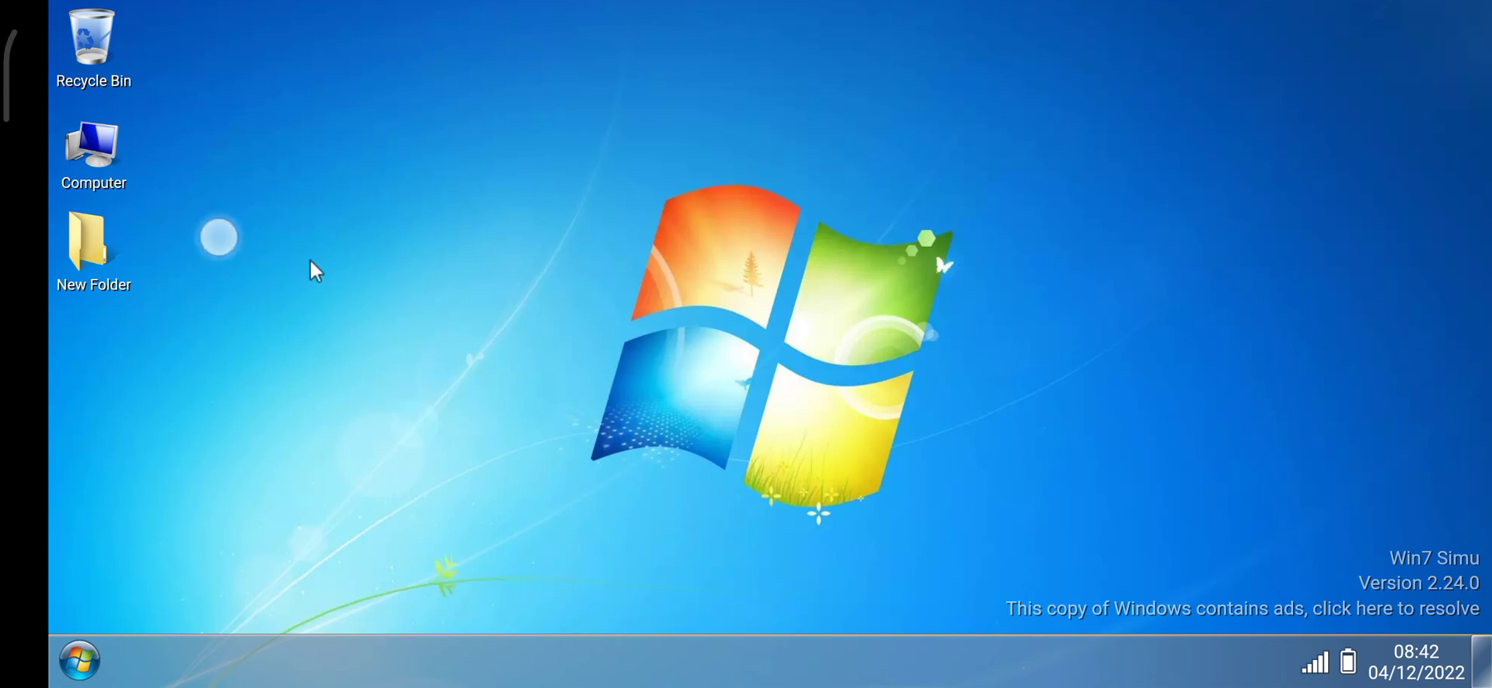
pyautogui.doubleClick(87, 249)
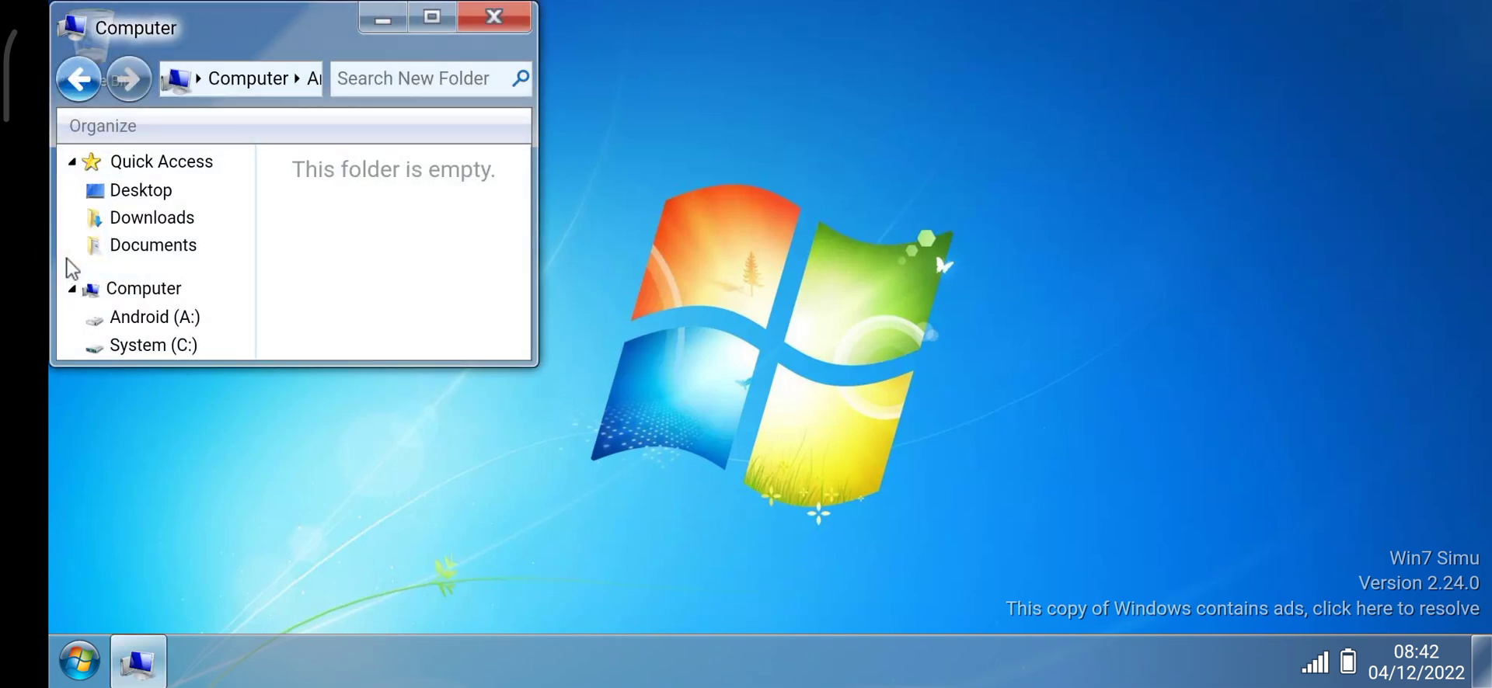
pyautogui.click(504, 23)
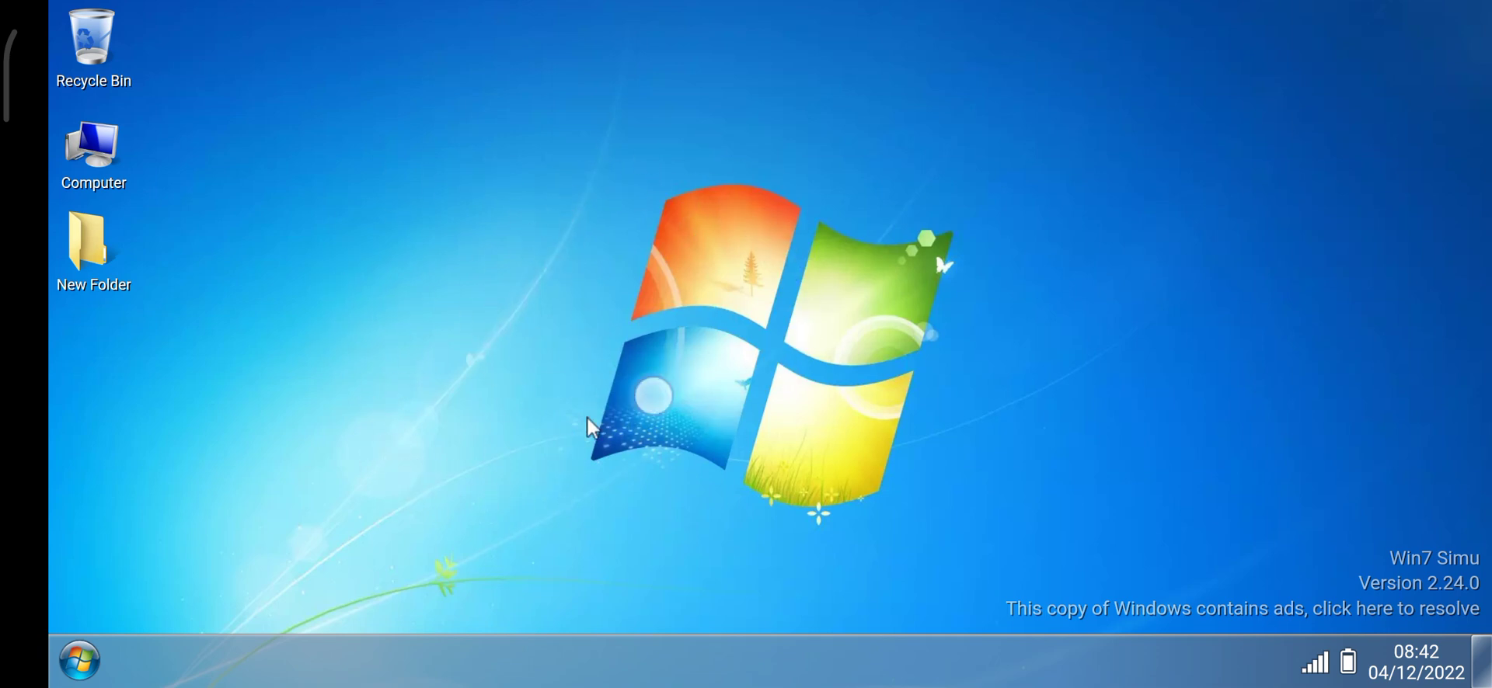
pyautogui.rightClick(514, 213)
pyautogui.click(559, 377)
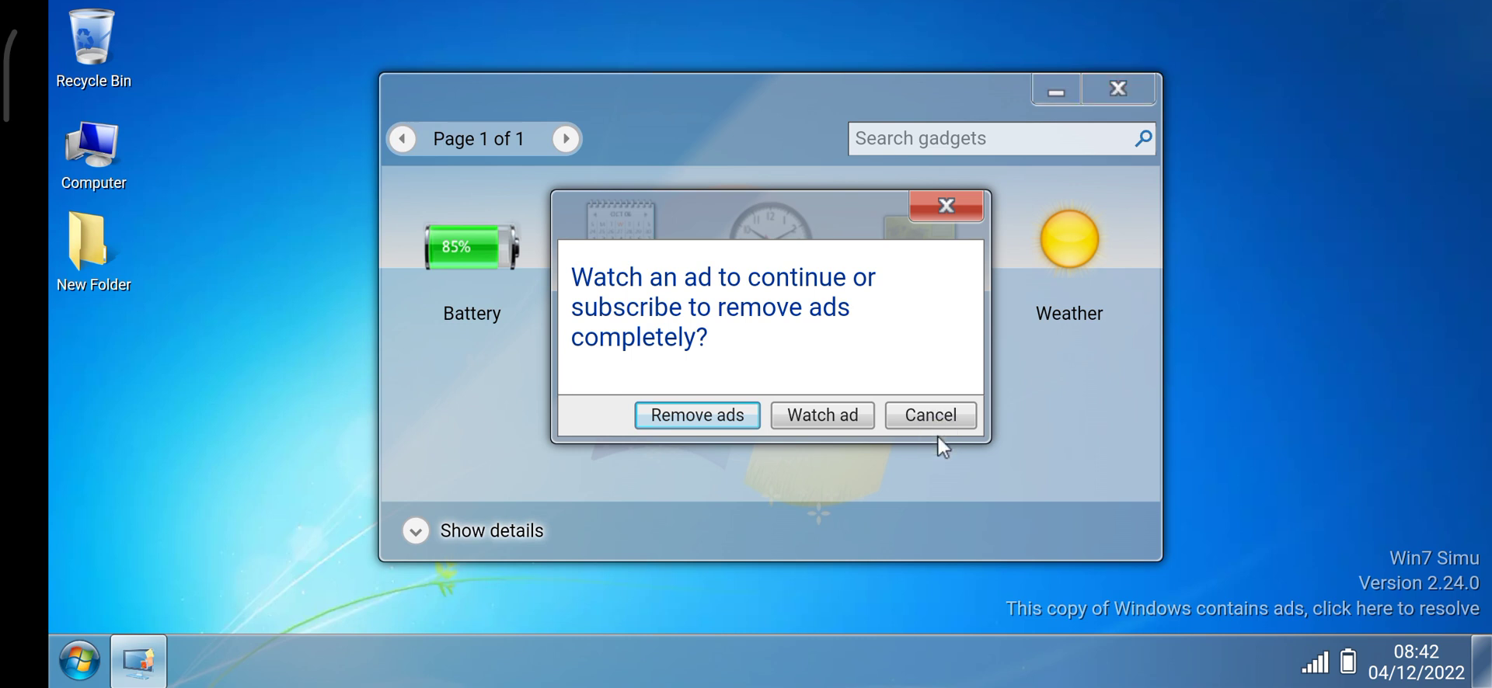
pyautogui.click(936, 415)
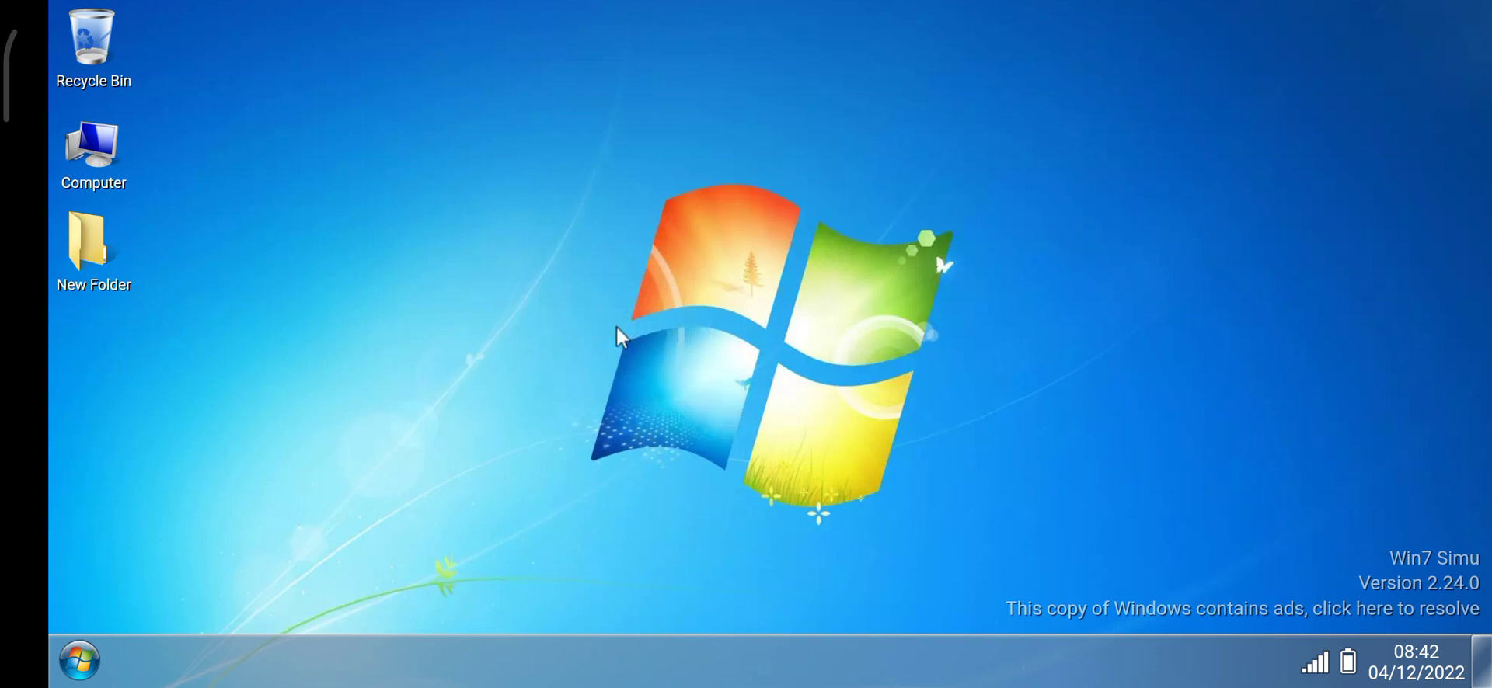
pyautogui.rightClick(498, 152)
# Open Personalize full screen, try the Windows 3.1 theme, and decline the ad prompt
pyautogui.click(544, 351)
pyautogui.click(431, 17)
pyautogui.scroll(-5, 862, 388)
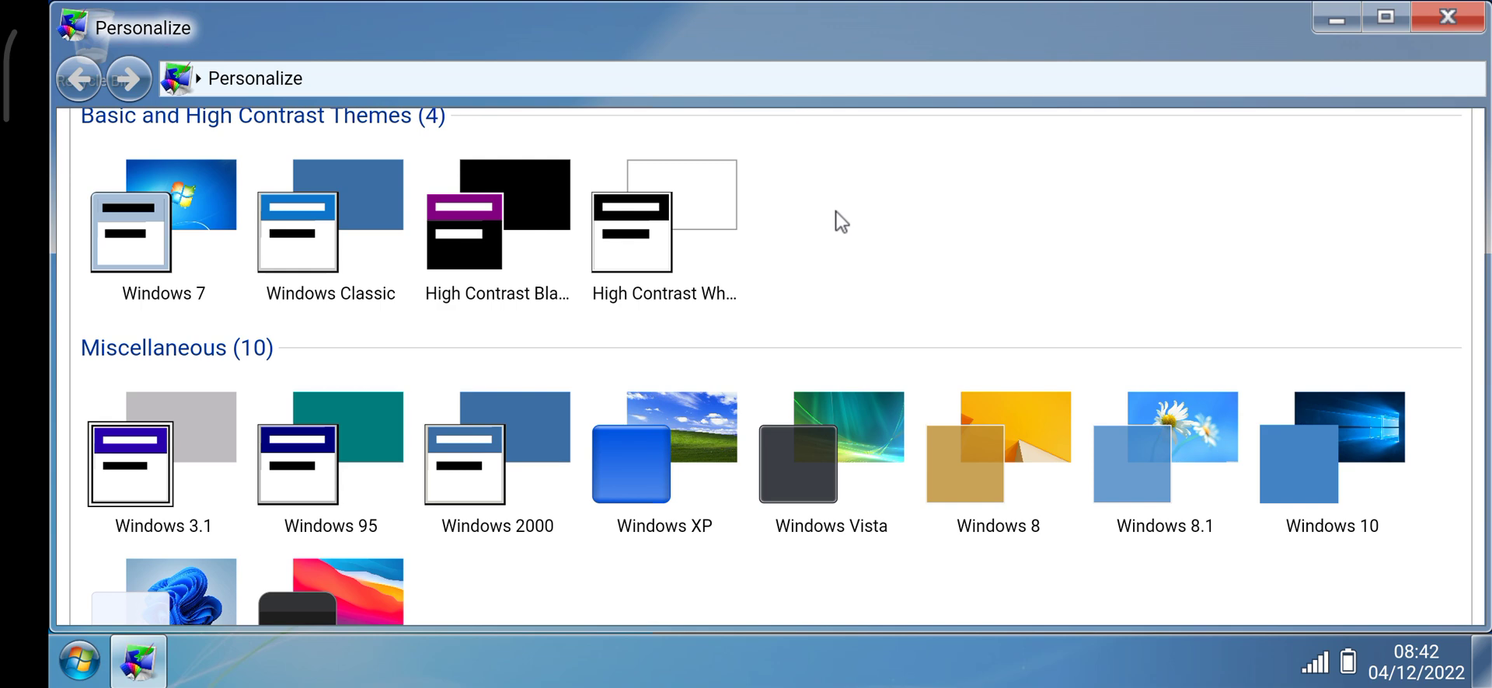
pyautogui.scroll(-2, 886, 220)
pyautogui.scroll(3, 919, 319)
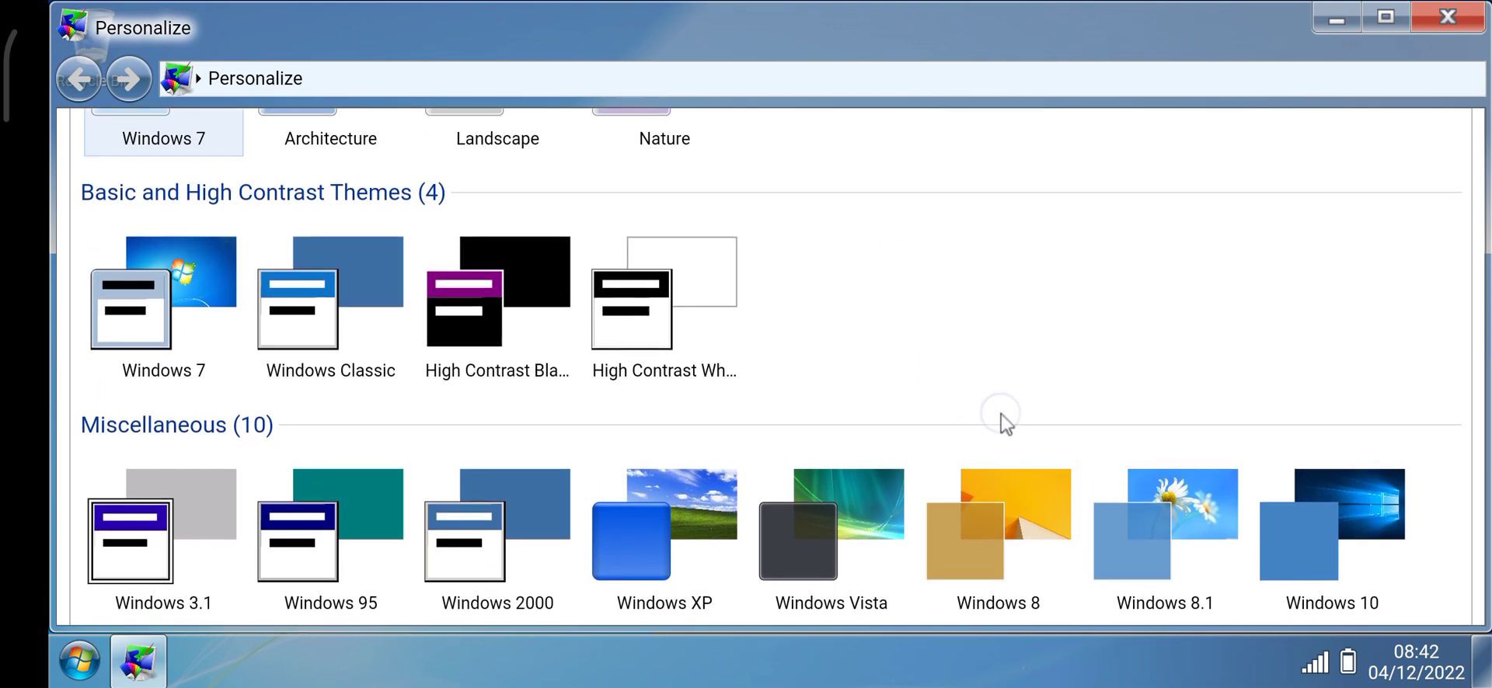
pyautogui.click(170, 542)
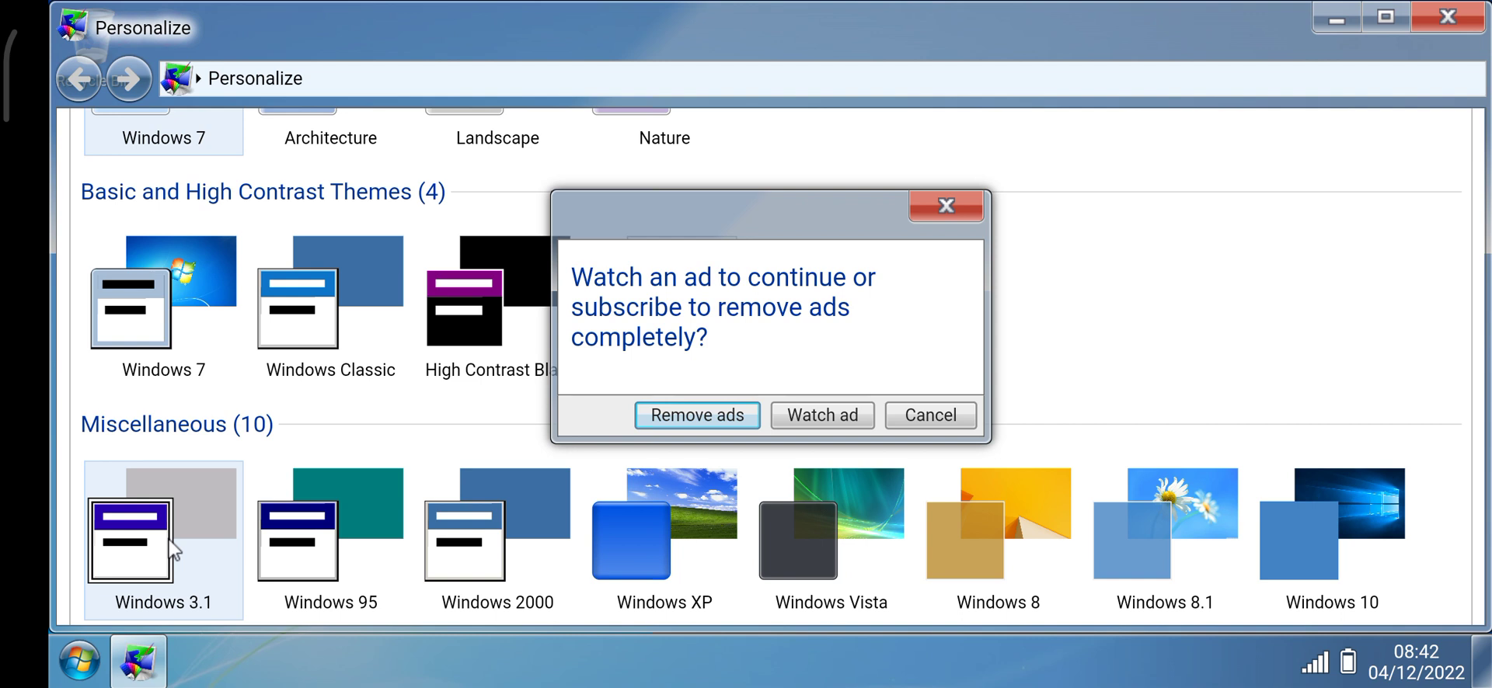
pyautogui.click(921, 418)
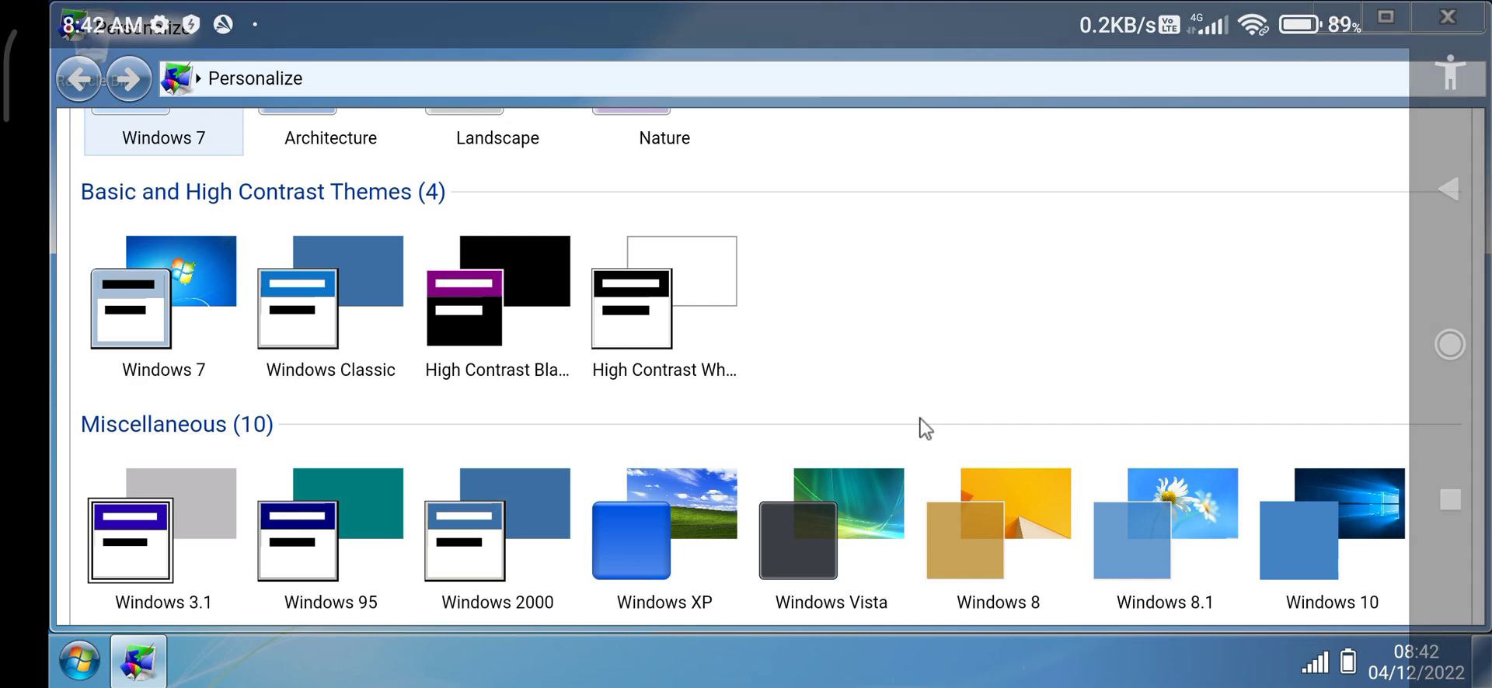
# Turn off the phone's mobile data from the notification shade and reapply the Windows 7 theme
pyautogui.moveTo(482, 4)
pyautogui.mouseDown()
pyautogui.moveTo(479, 333)
pyautogui.moveTo(481, 93)
pyautogui.mouseUp()
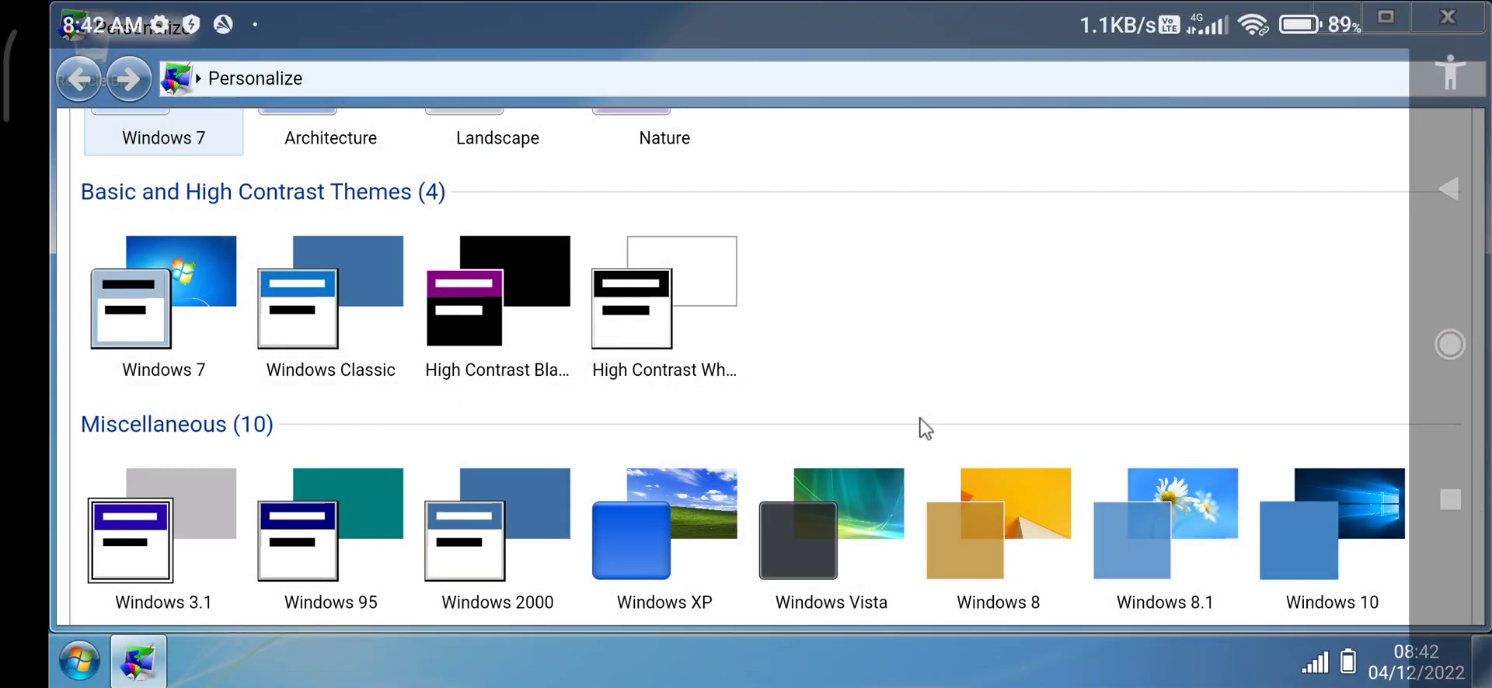
pyautogui.moveTo(482, 31); pyautogui.dragTo(482, 334)
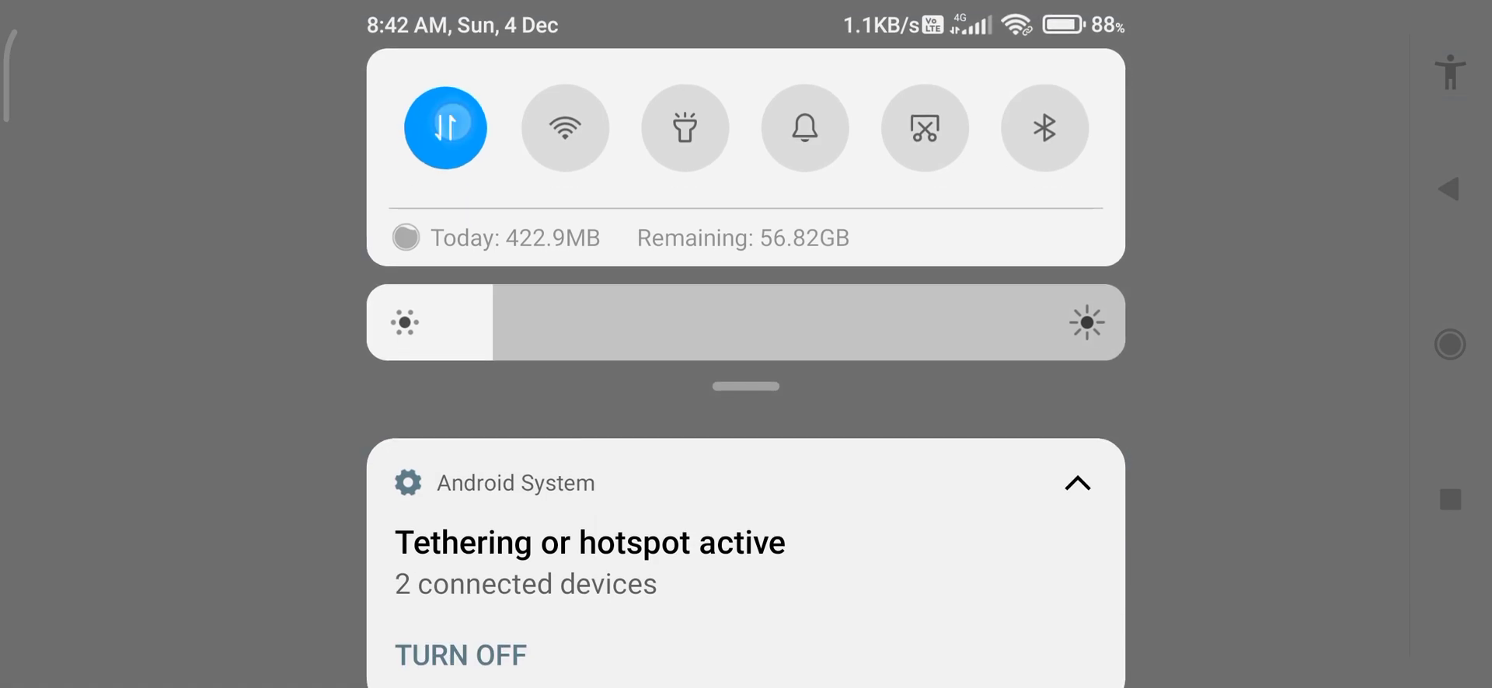
pyautogui.click(446, 124)
pyautogui.moveTo(482, 544); pyautogui.dragTo(481, 116)
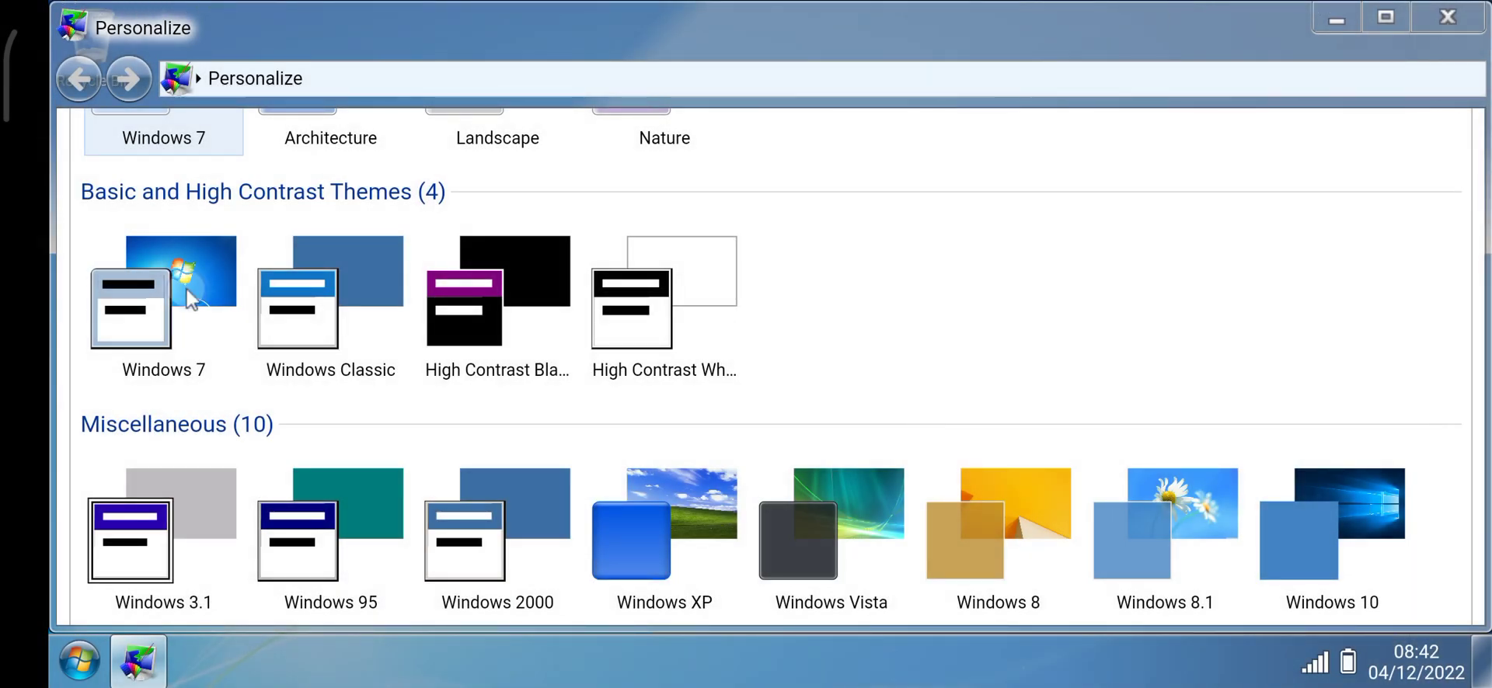
pyautogui.click(192, 297)
# Choose the Windows 3.1 theme and accept watching an ad to unlock it
pyautogui.scroll(-3, 902, 220)
pyautogui.click(178, 336)
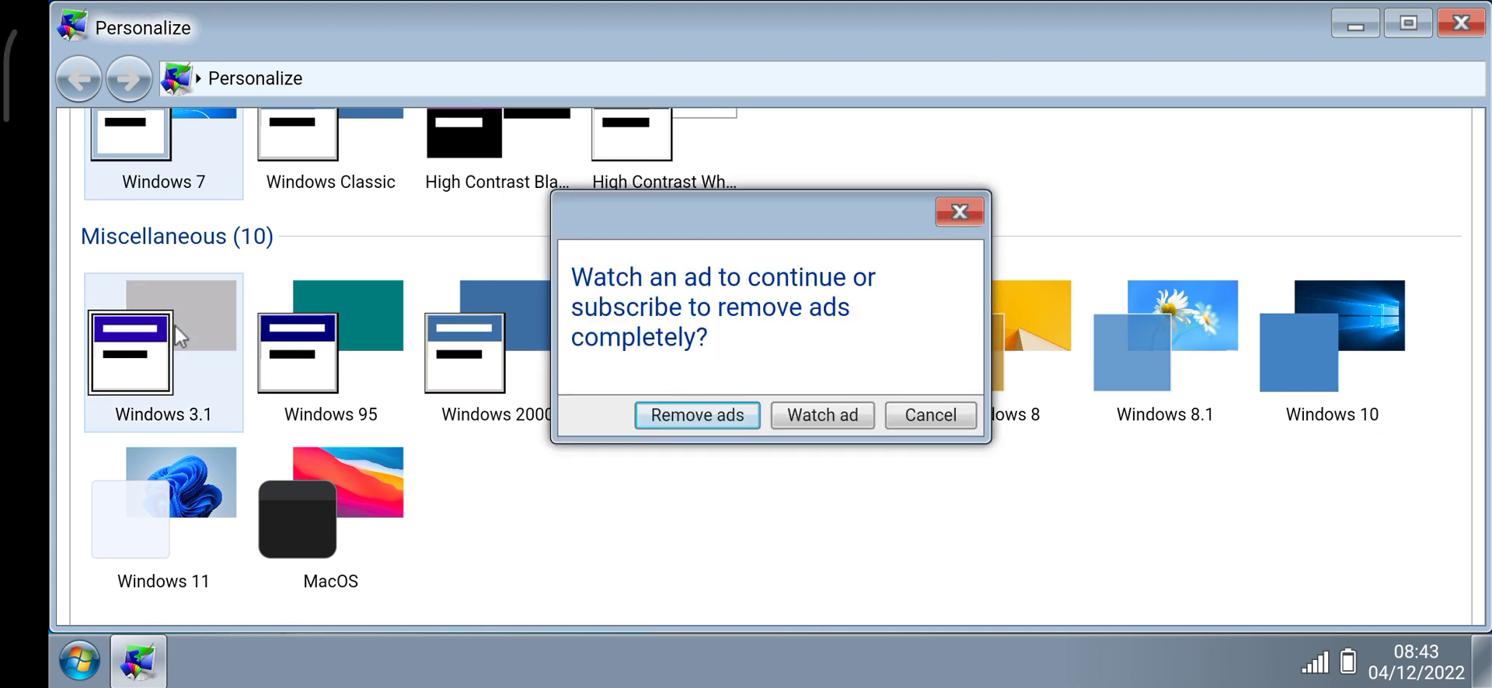
pyautogui.click(811, 407)
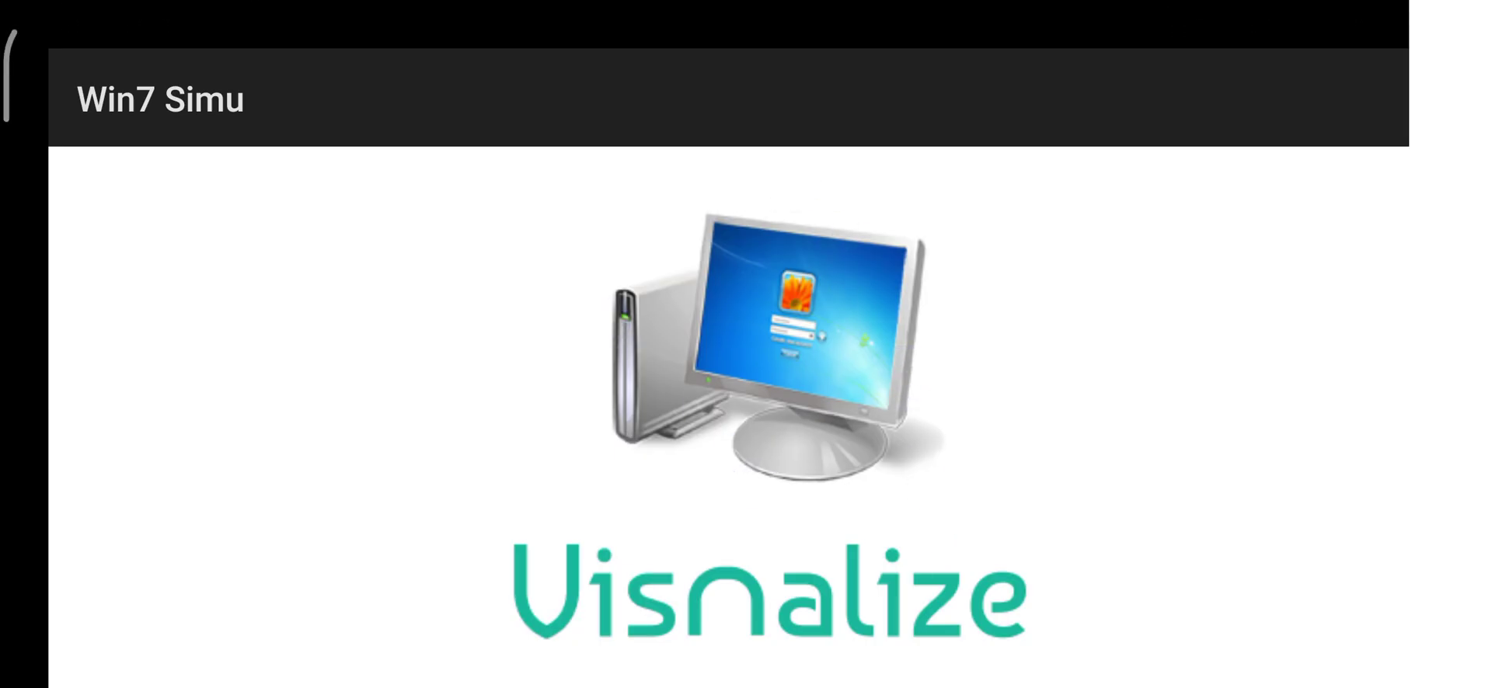
# Exit to the phone's home, then relaunch Win7 Simu to its Windows 3.1 desktop
pyautogui.click(1449, 344)
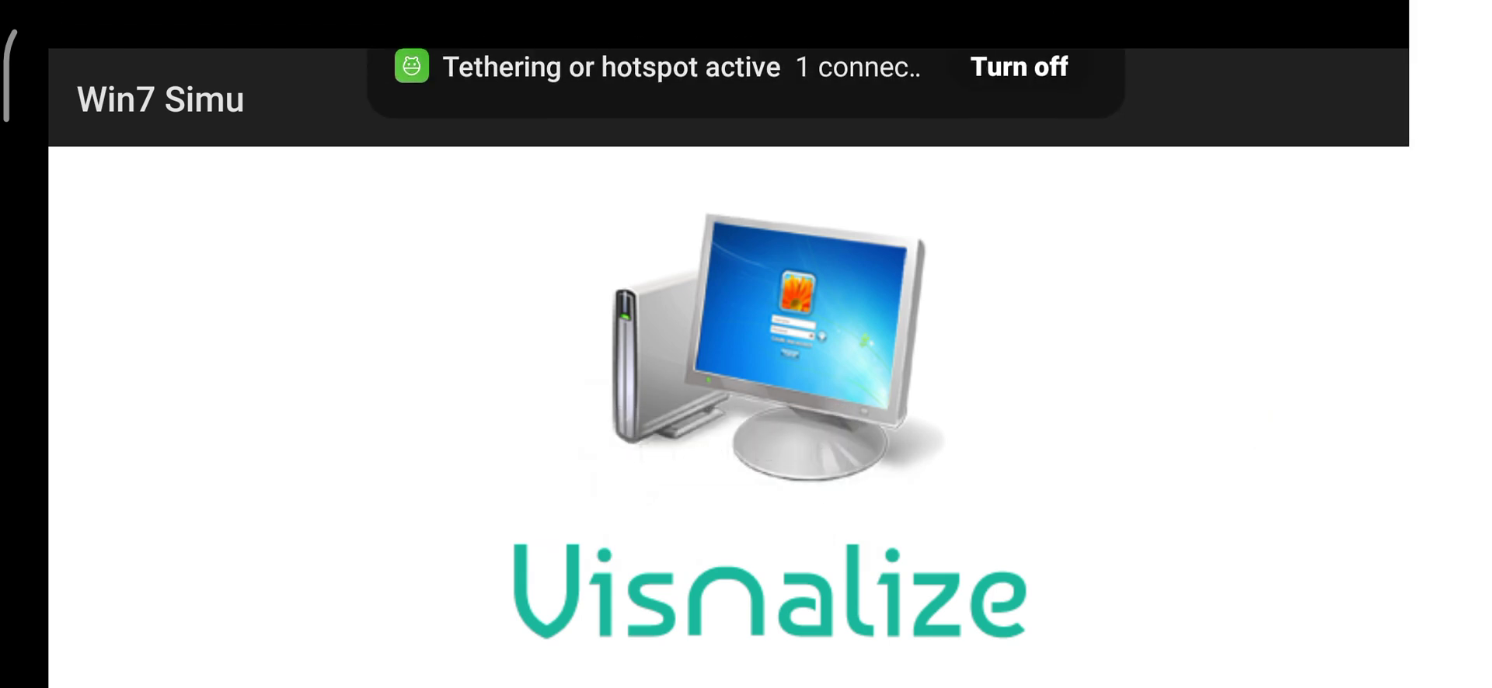
pyautogui.click(527, 530)
pyautogui.click(423, 370)
pyautogui.click(426, 514)
pyautogui.click(473, 523)
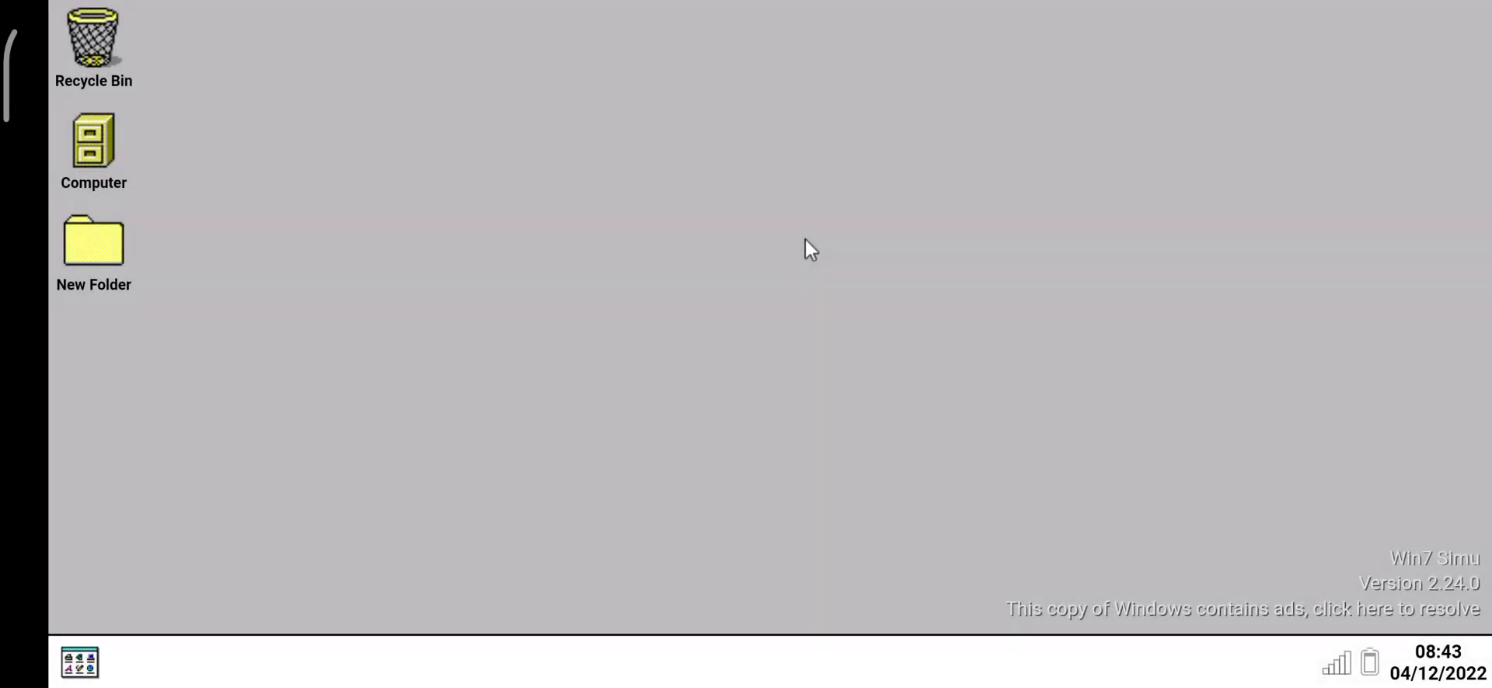
# Open Personalize from the desktop menu, apply Windows 95 under Miscellaneous, and maximize the window
pyautogui.rightClick(580, 203)
pyautogui.click(679, 403)
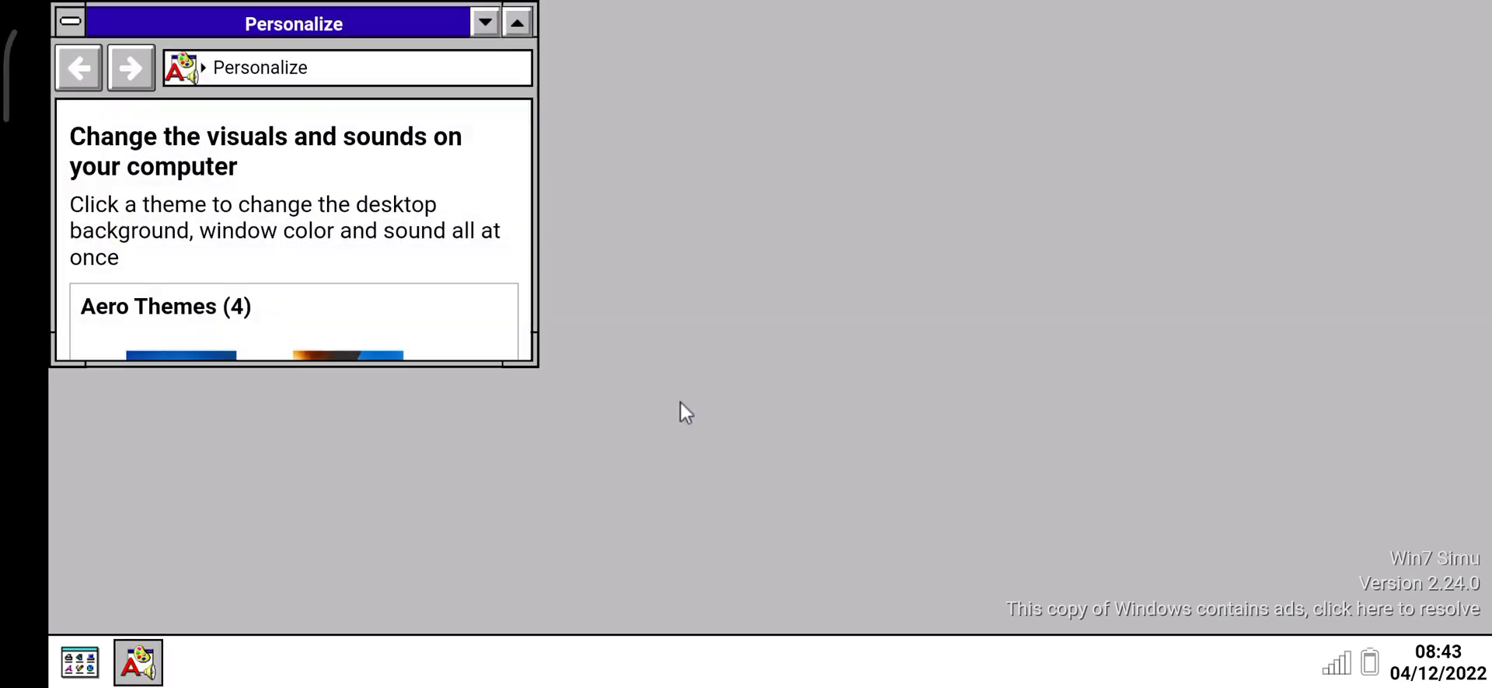
pyautogui.moveTo(366, 330); pyautogui.dragTo(333, 24)
pyautogui.moveTo(339, 213); pyautogui.dragTo(317, 58)
pyautogui.moveTo(233, 256); pyautogui.dragTo(210, 63)
pyautogui.moveTo(272, 280); pyautogui.dragTo(280, 21)
pyautogui.moveTo(249, 318); pyautogui.dragTo(246, 73)
pyautogui.click(334, 216)
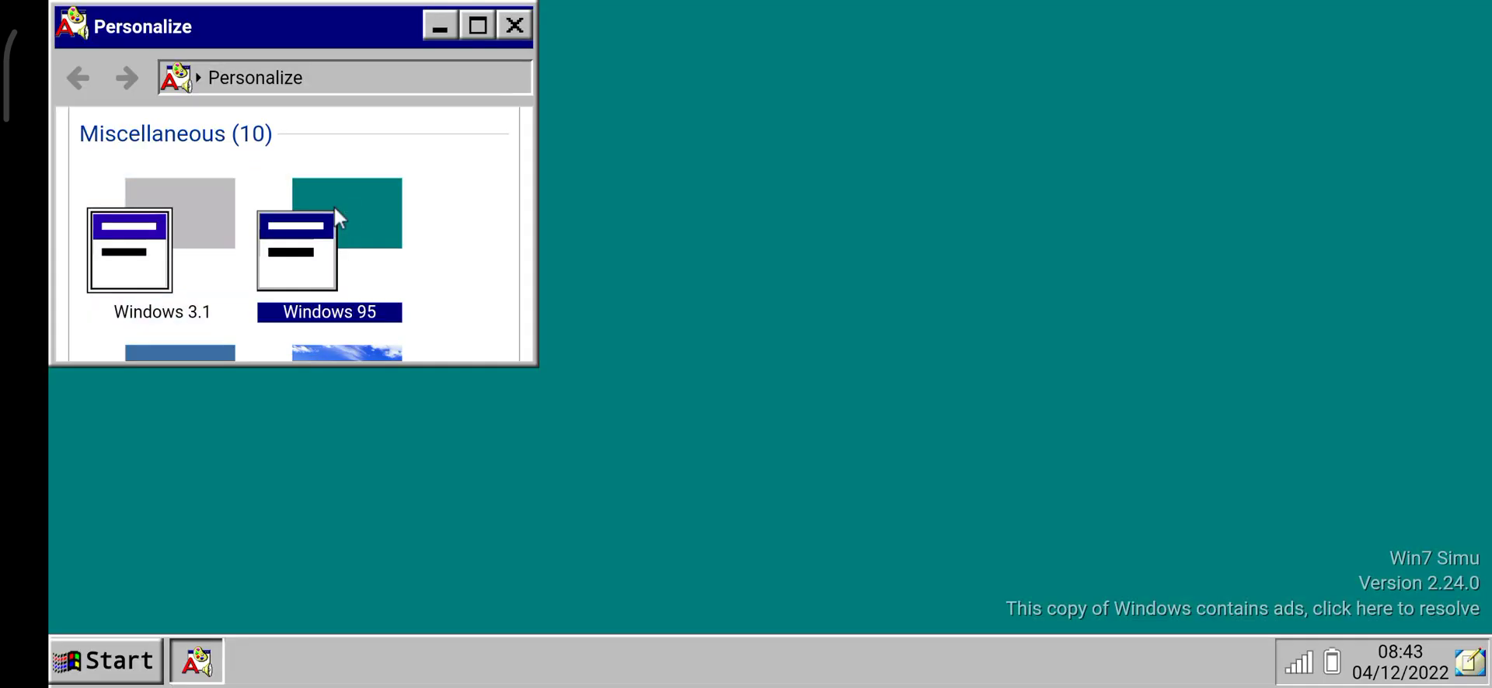
pyautogui.click(477, 28)
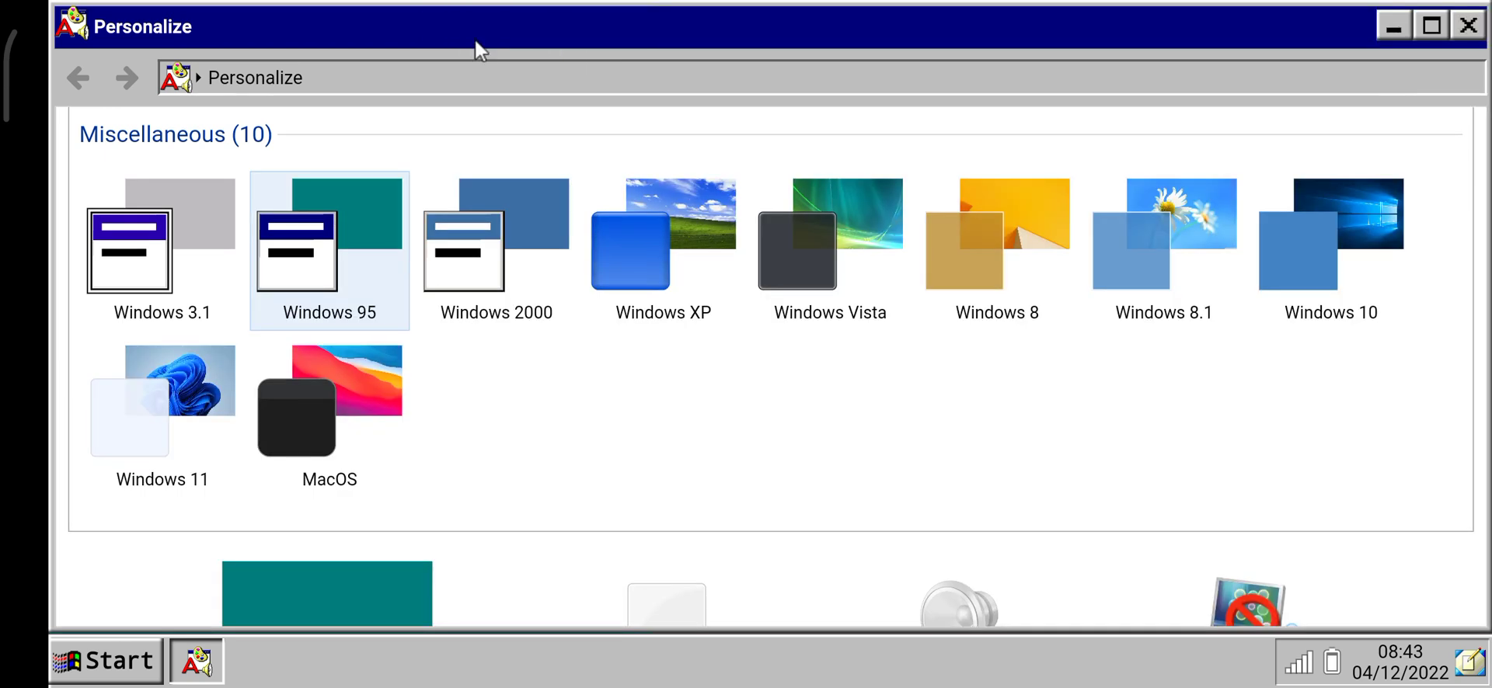
# Apply the Windows 2000 theme and then Windows XP, watching an ad for each
pyautogui.click(477, 237)
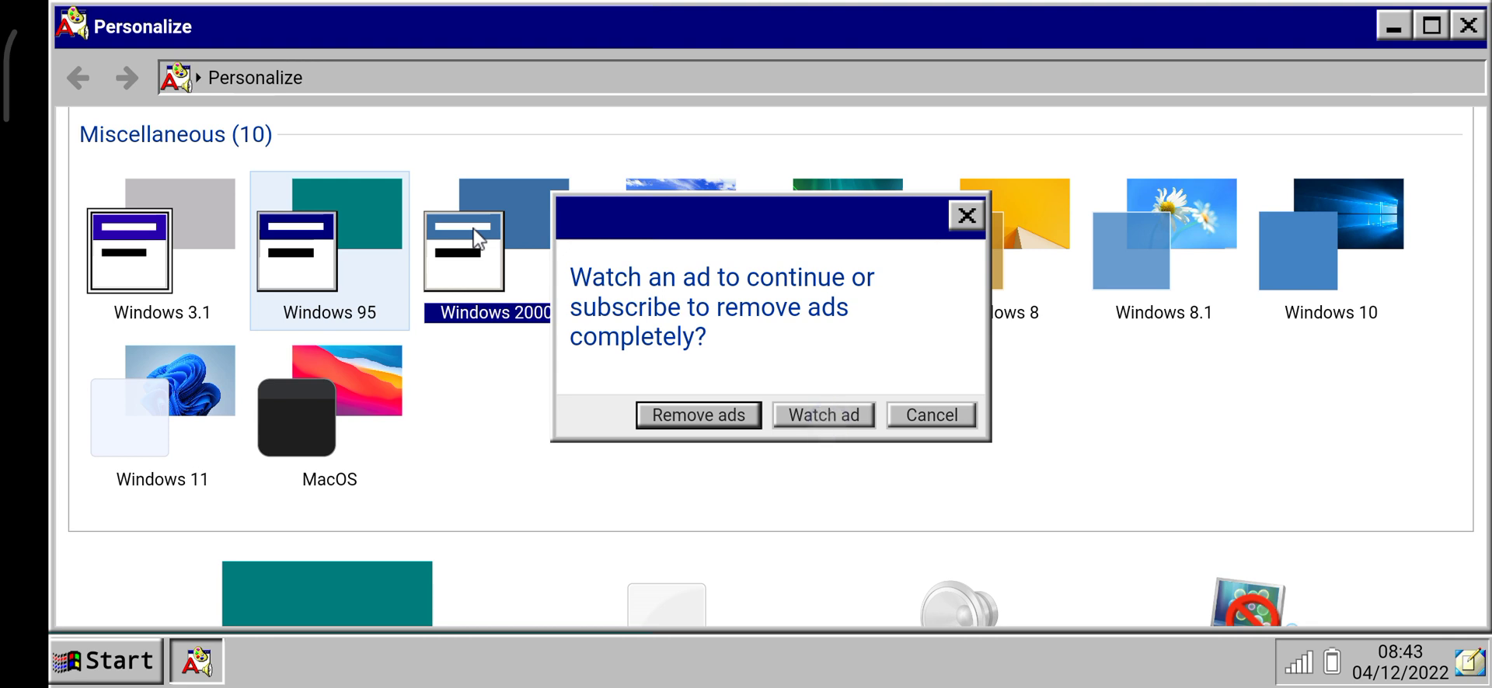
pyautogui.click(825, 416)
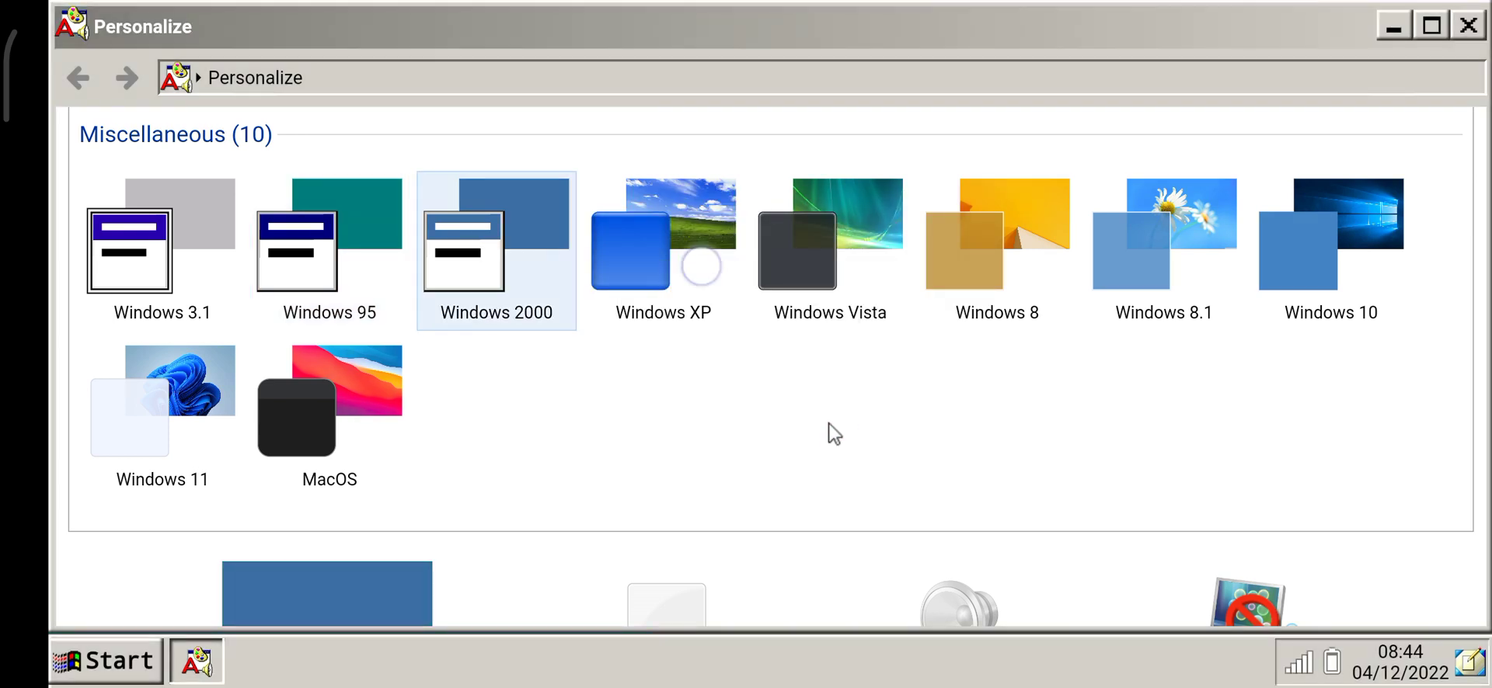
pyautogui.click(703, 276)
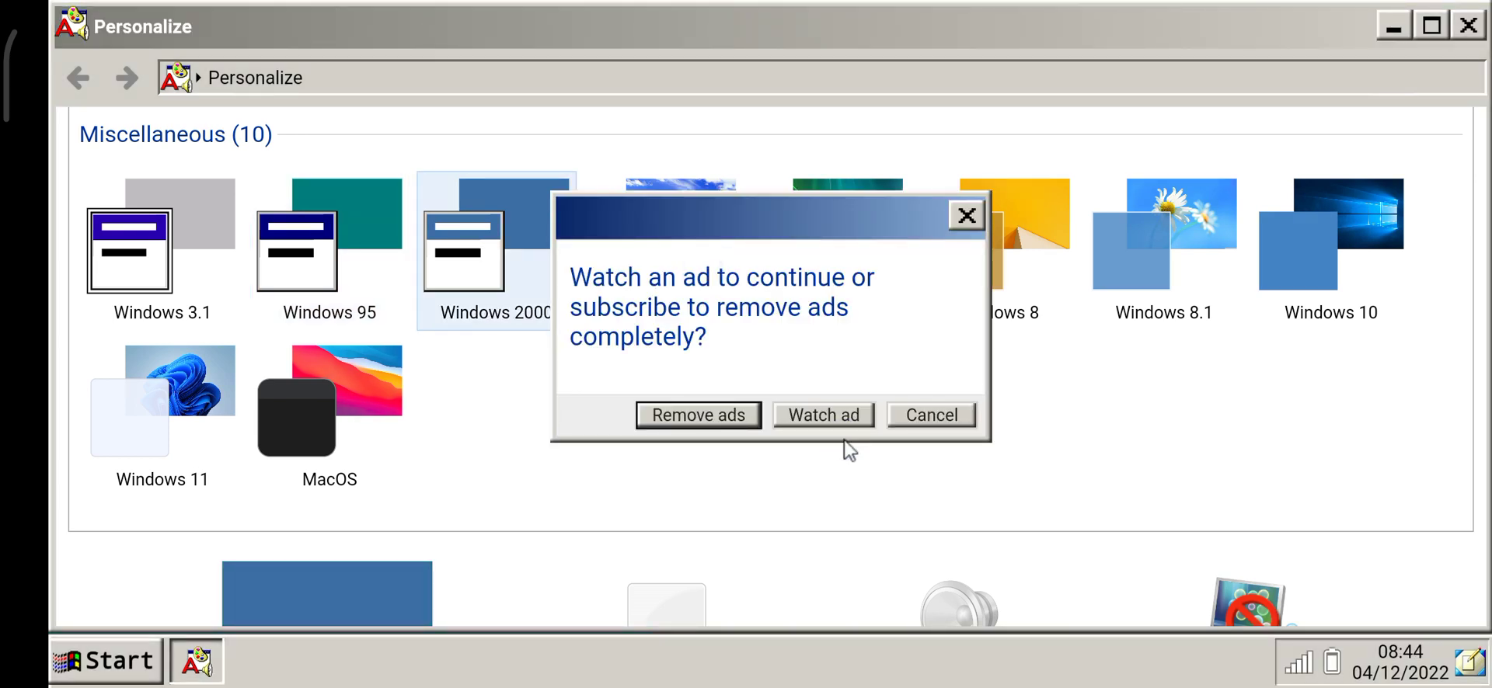
pyautogui.click(826, 407)
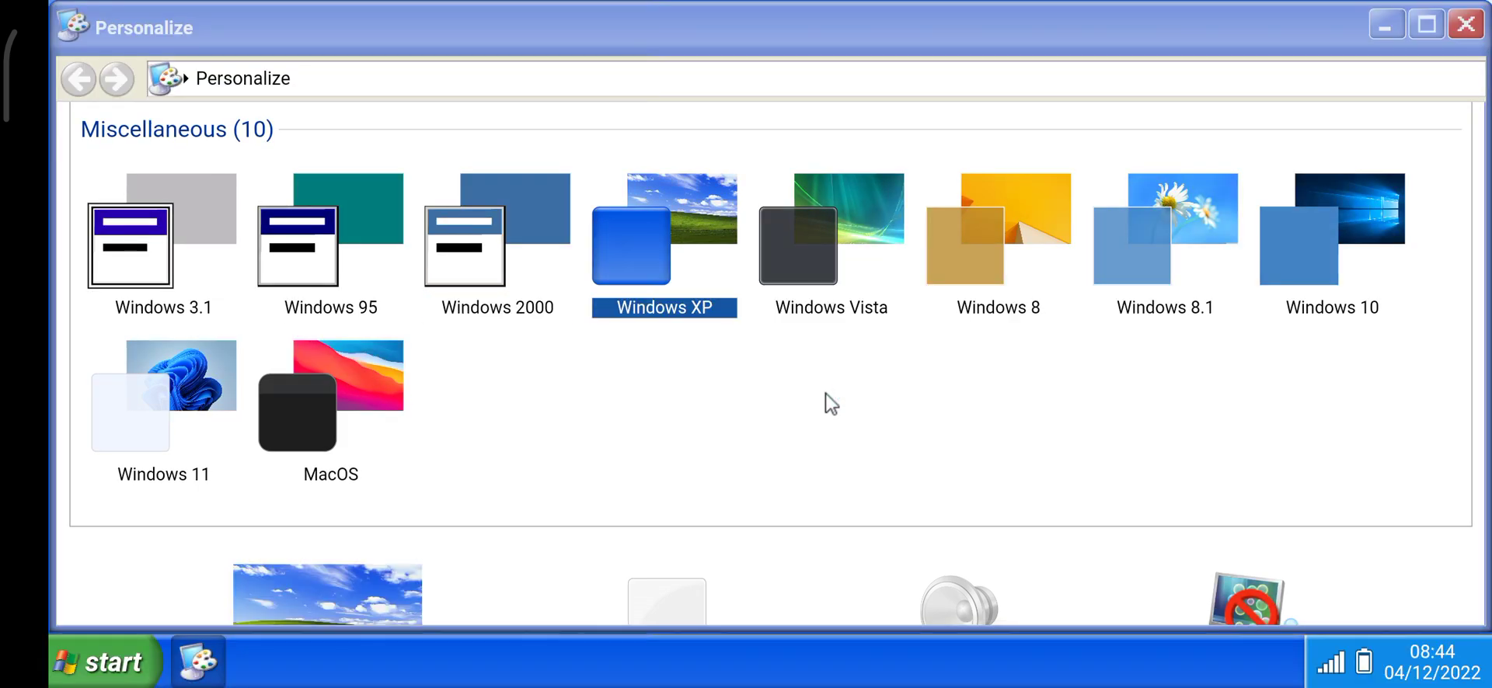
# Browse the XP Start menu's All Programs list, then apply the Windows Vista theme
pyautogui.click(112, 663)
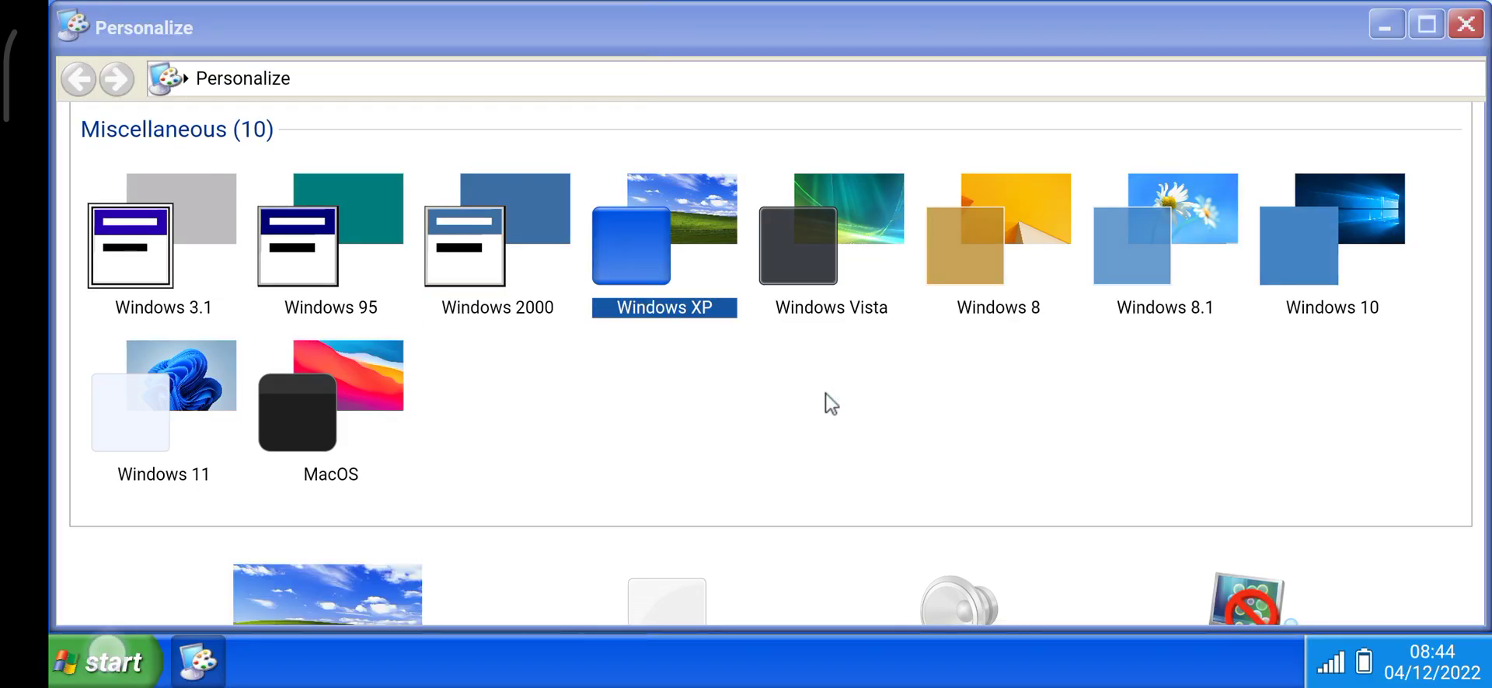
pyautogui.click(164, 572)
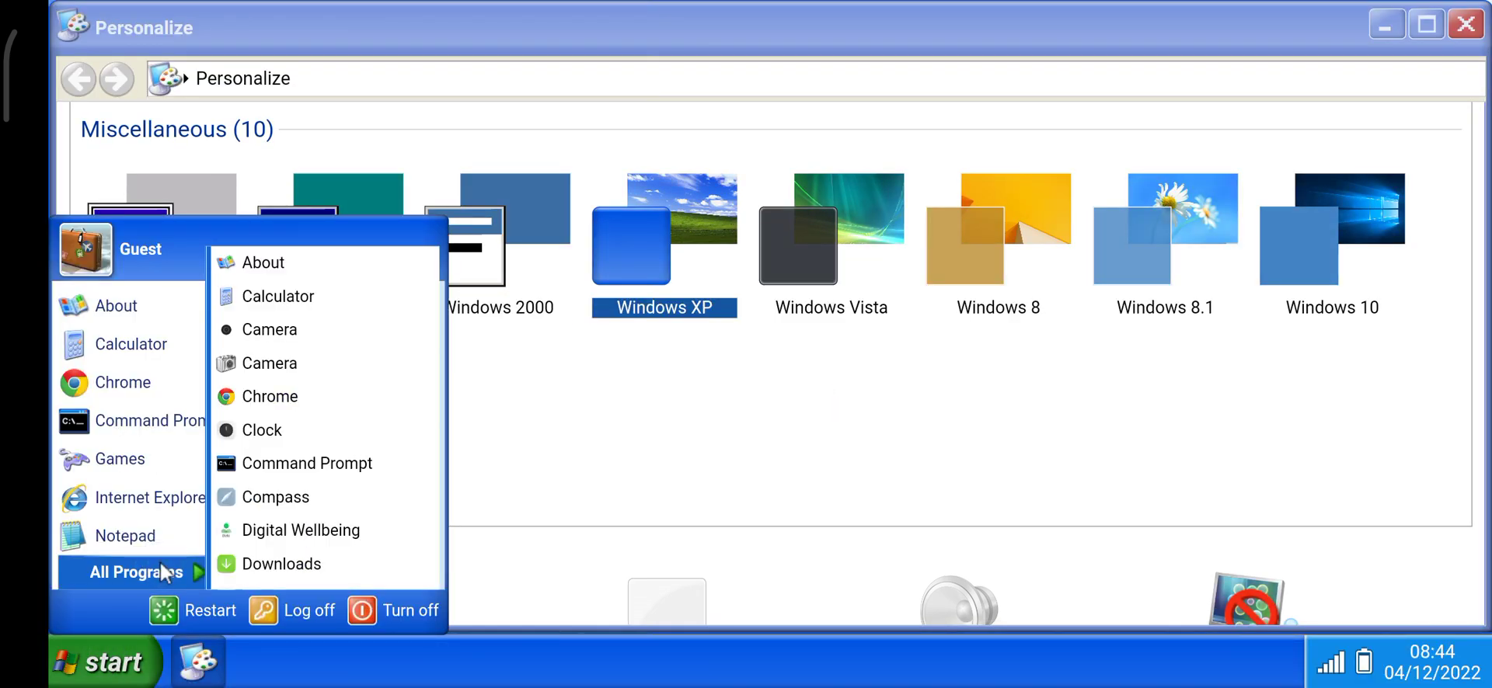
pyautogui.click(725, 516)
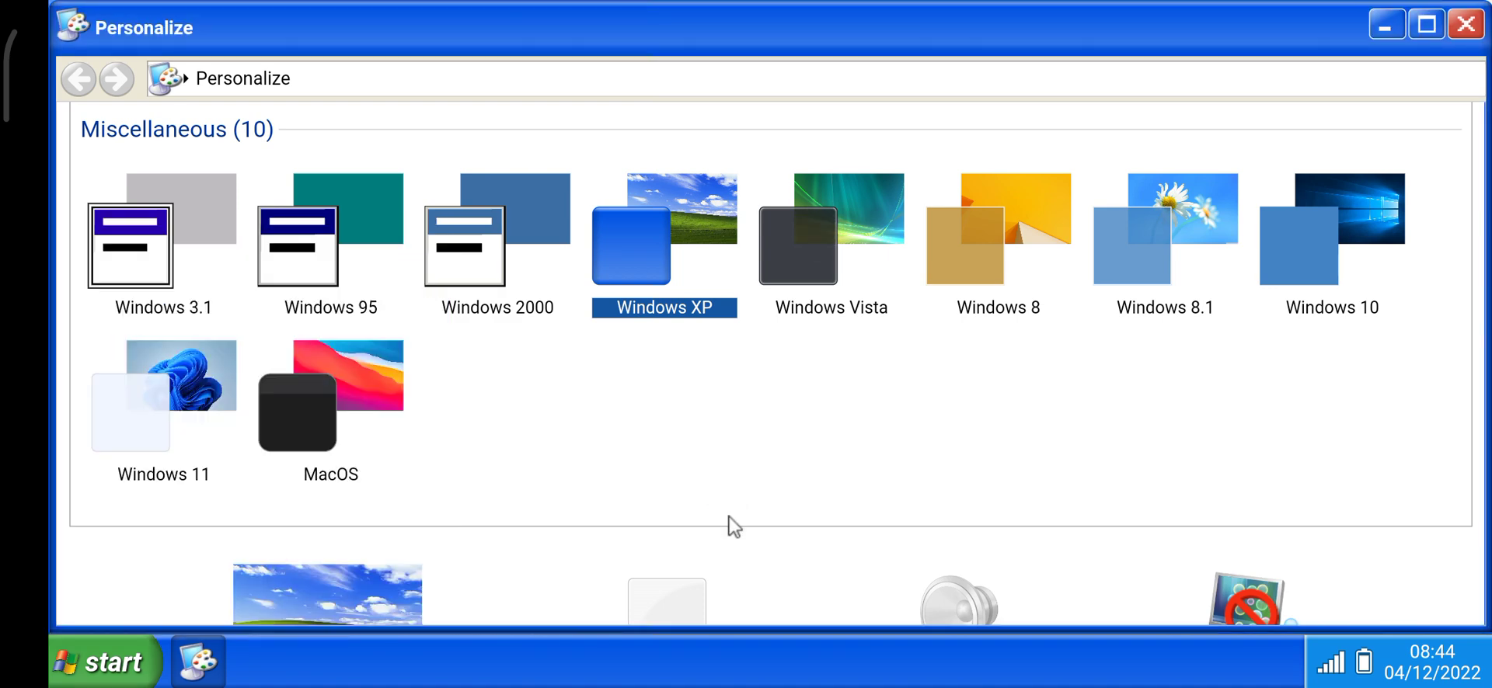
pyautogui.click(819, 237)
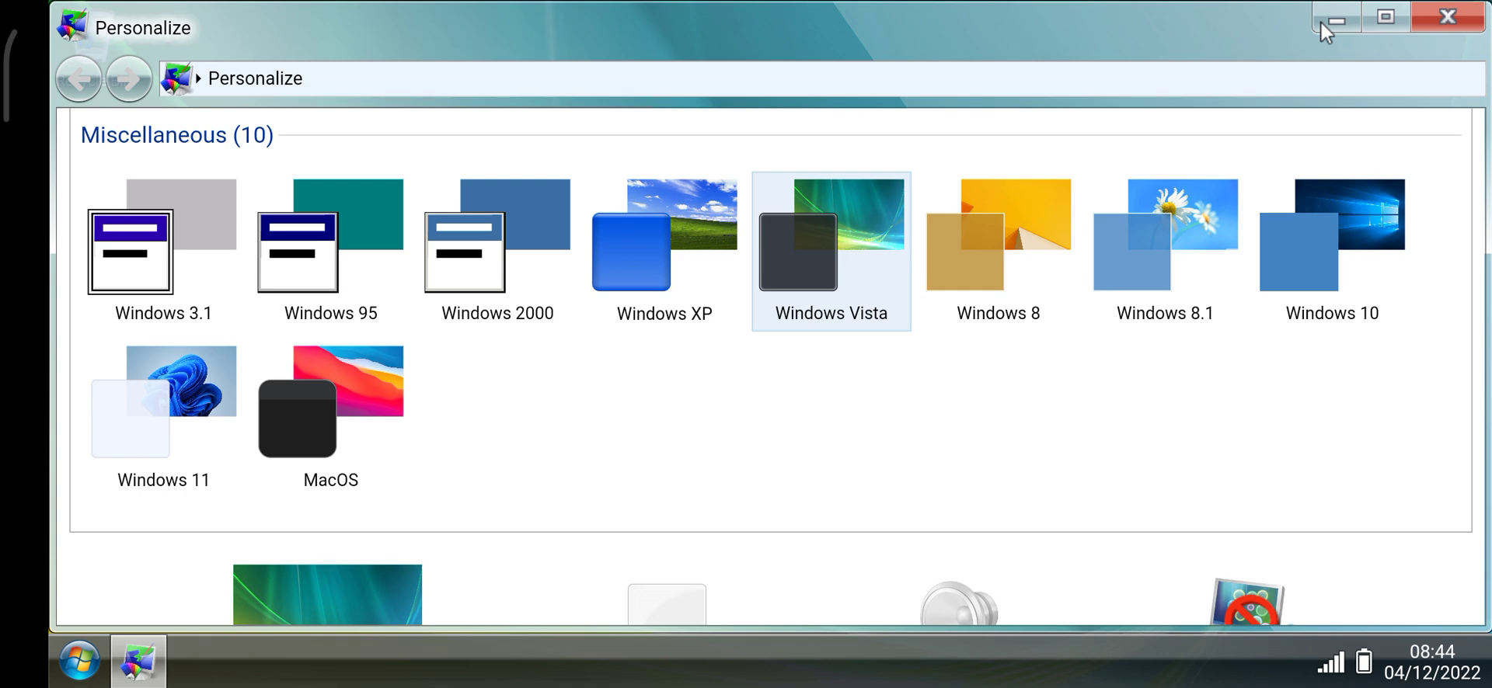
# View the Vista desktop, apply the Windows 8 theme, and visit its Start screen
pyautogui.click(1321, 22)
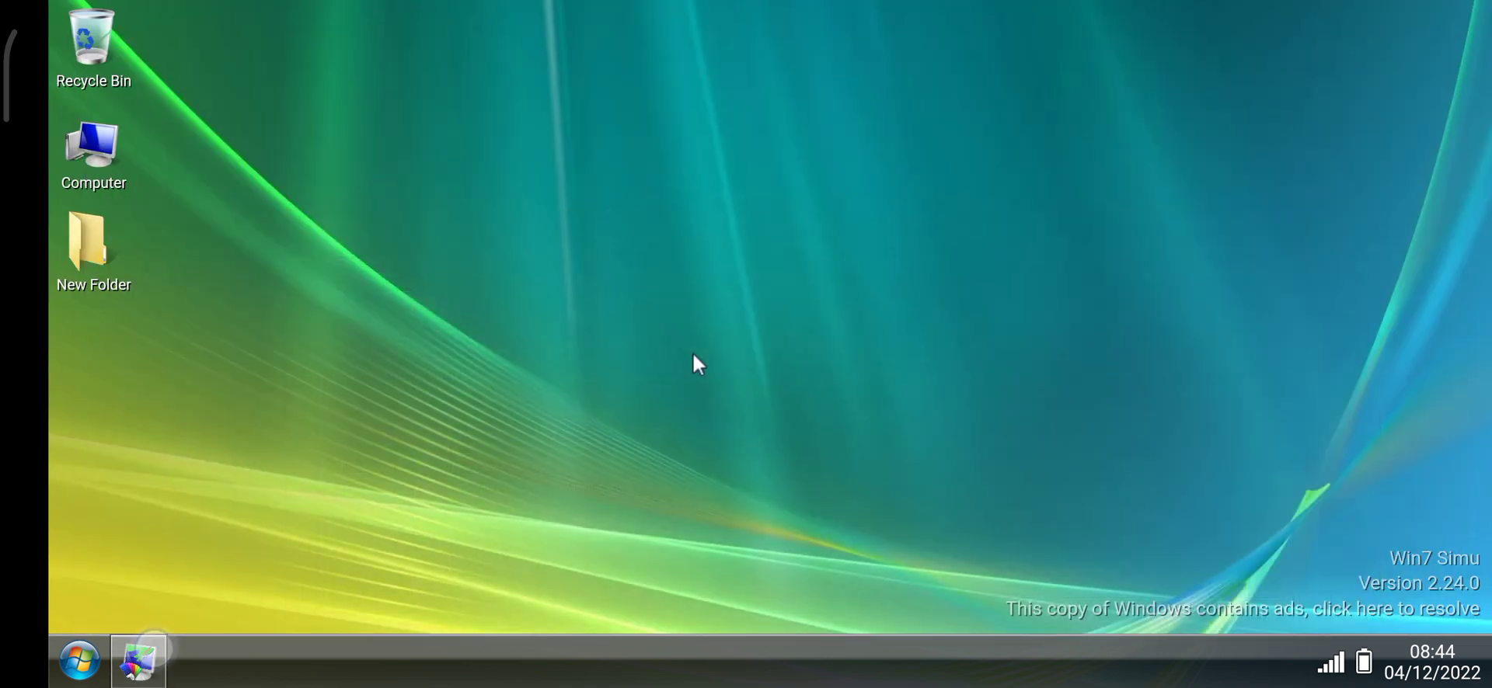
pyautogui.click(156, 653)
pyautogui.click(998, 272)
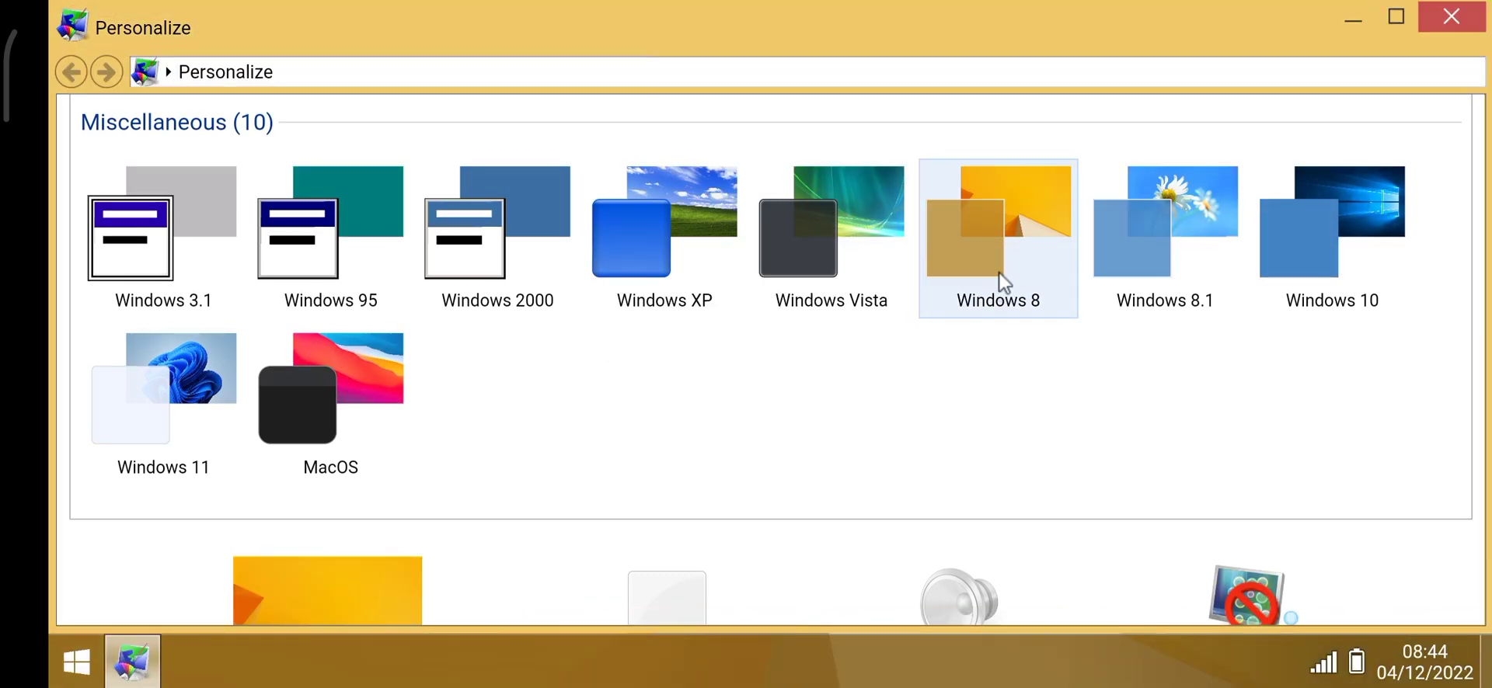
pyautogui.click(78, 665)
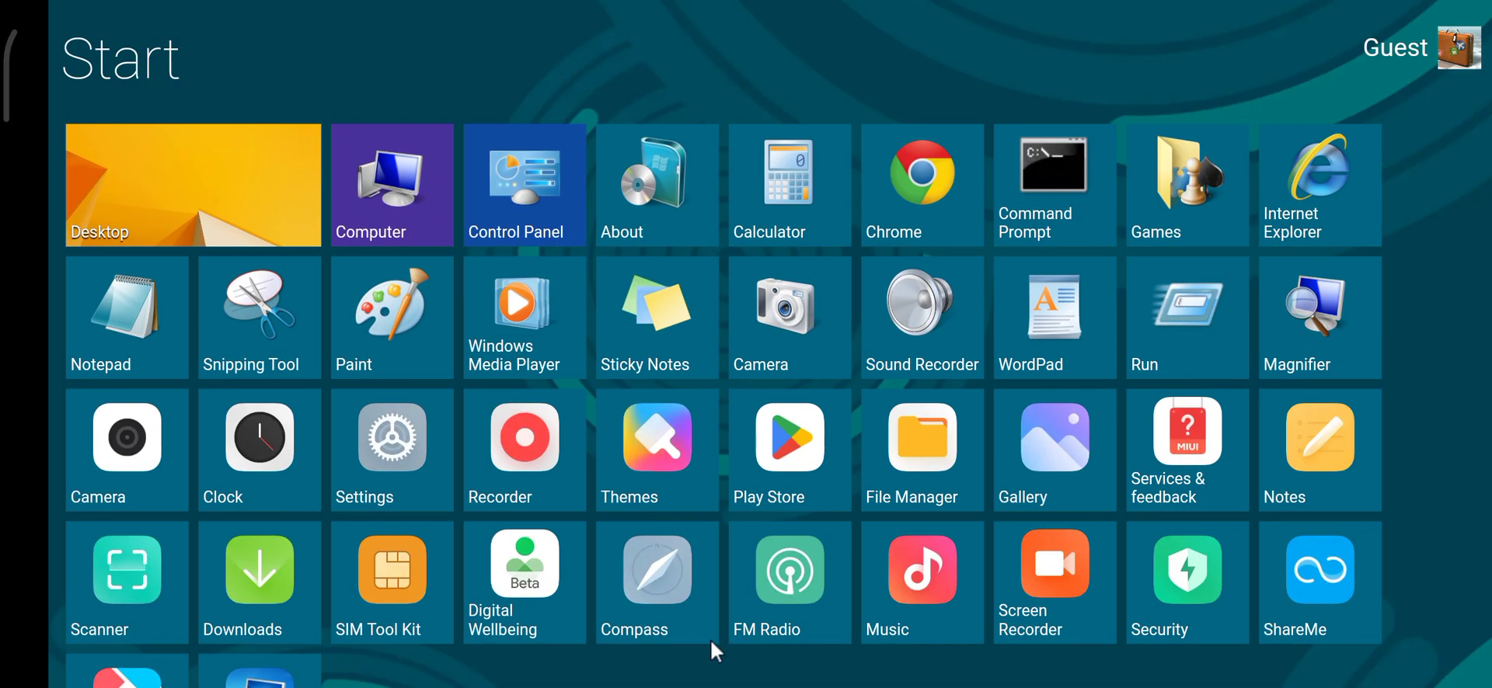
pyautogui.click(208, 194)
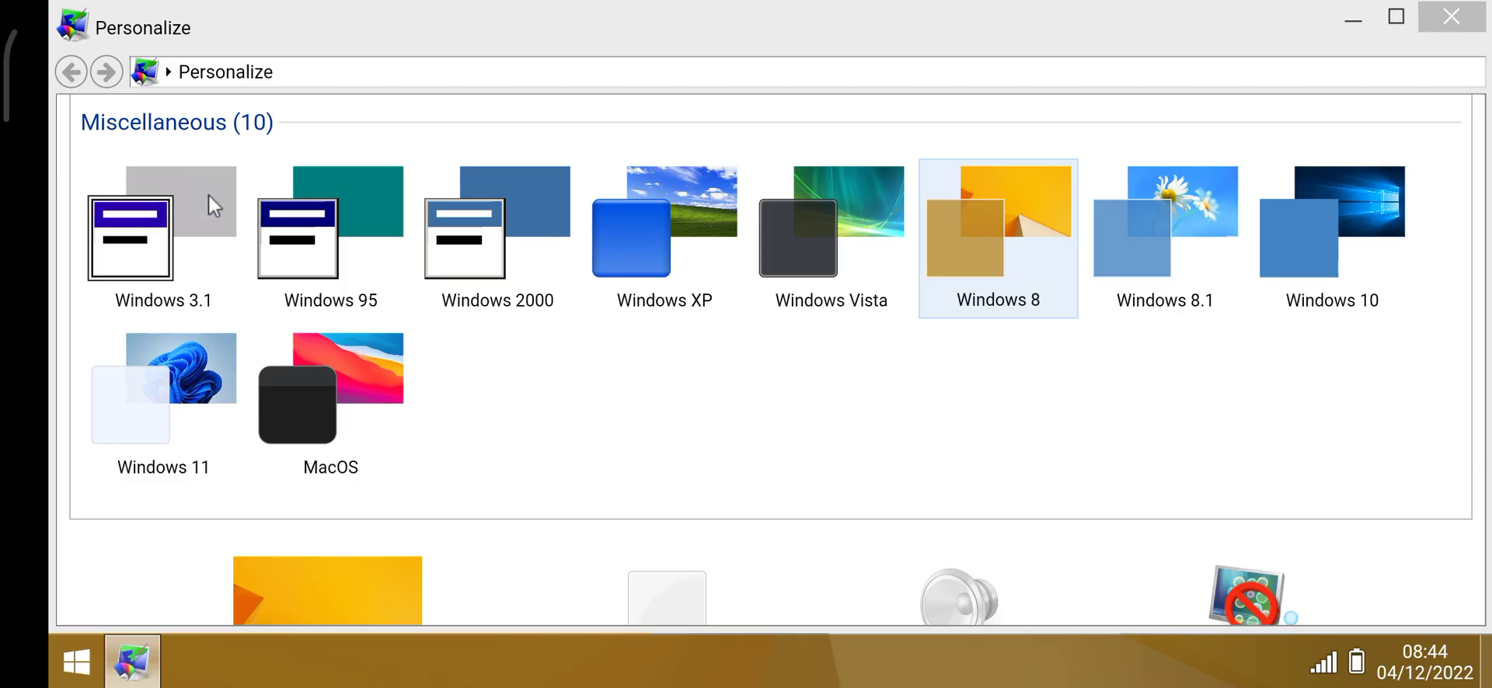
# Apply Windows 8.1, check its Start menu, then choose the Windows 10 theme
pyautogui.click(1130, 250)
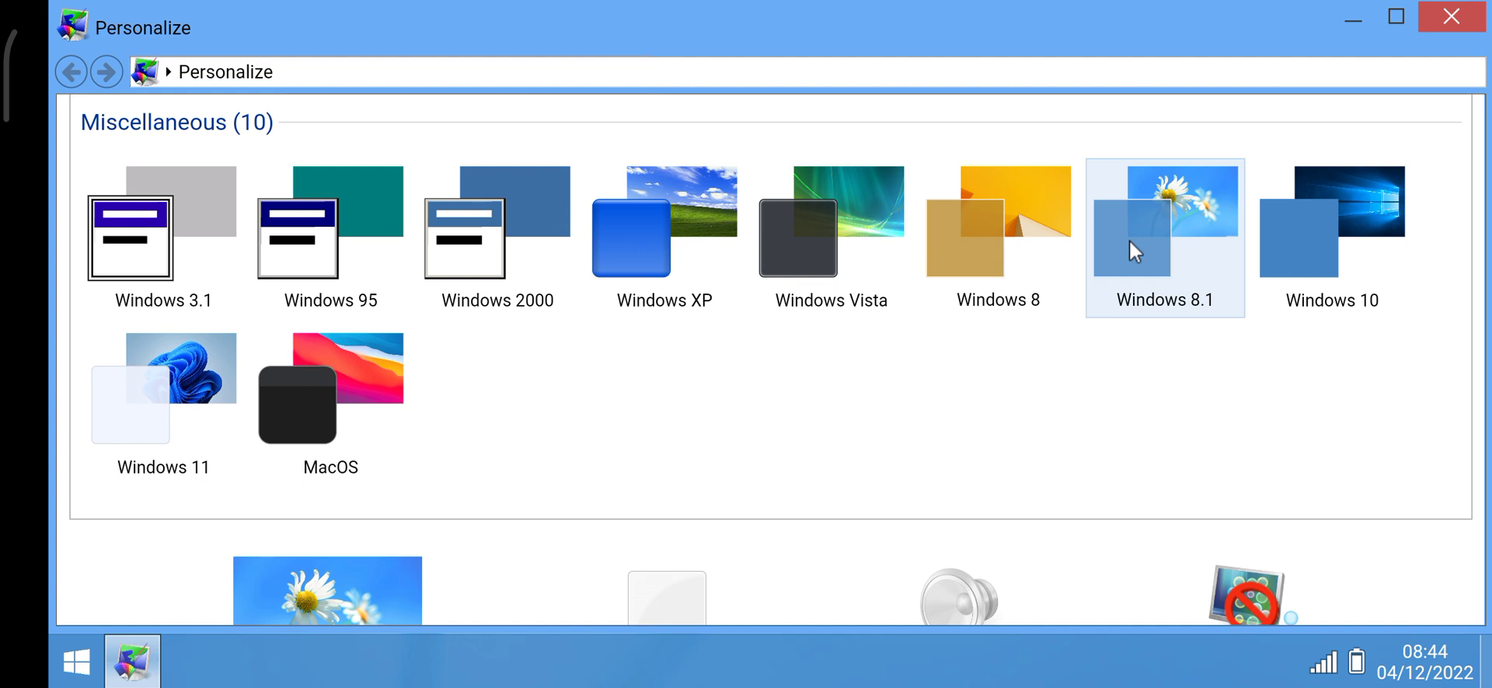
pyautogui.click(78, 668)
pyautogui.click(78, 669)
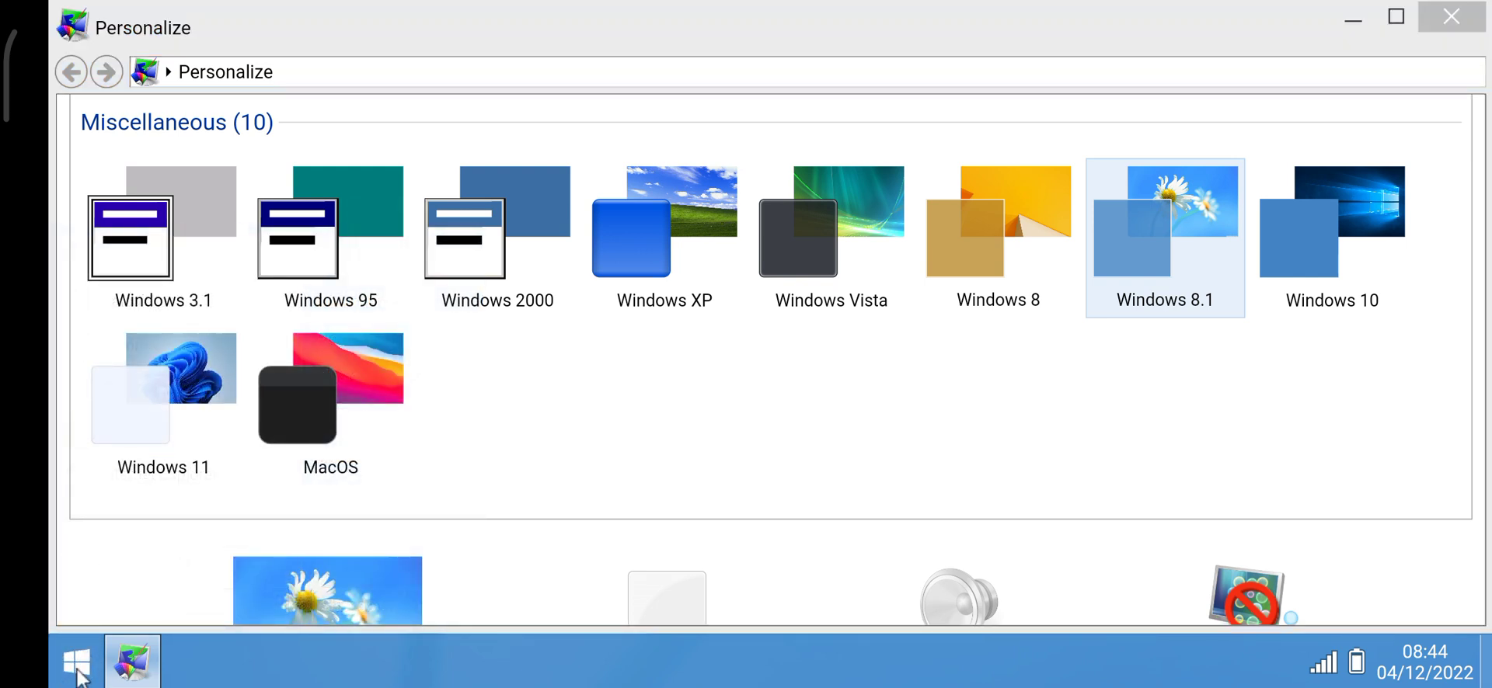
pyautogui.click(1326, 249)
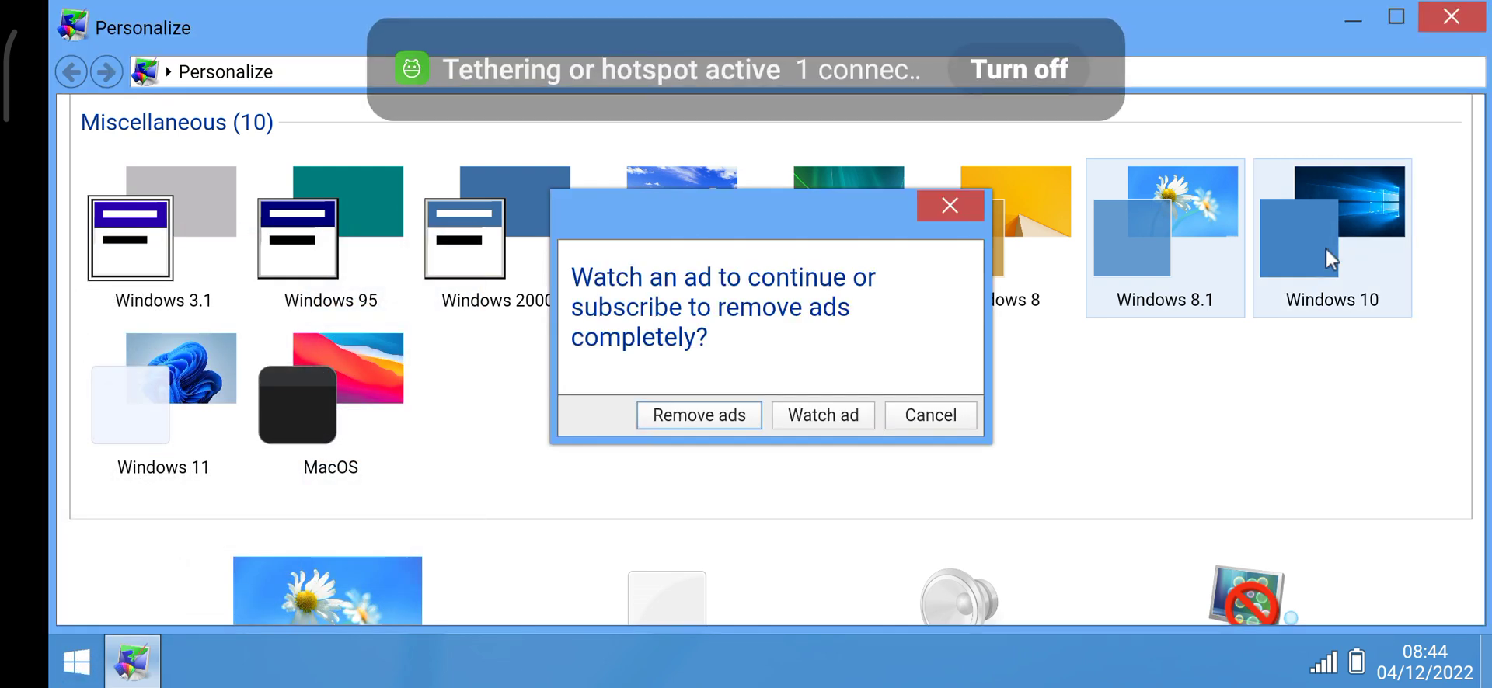
# Unlock the Windows 10 theme by watching the ad and preview it on the desktop
pyautogui.click(822, 416)
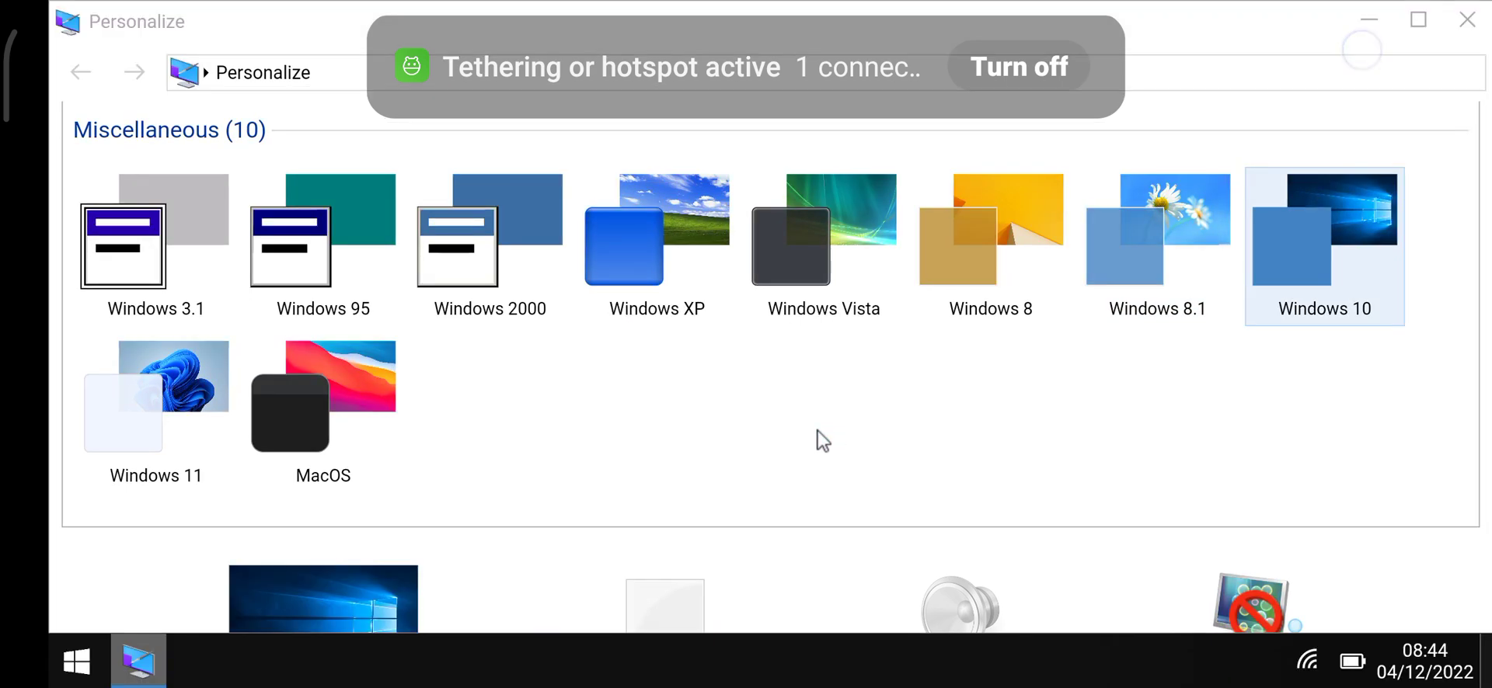
pyautogui.click(1367, 27)
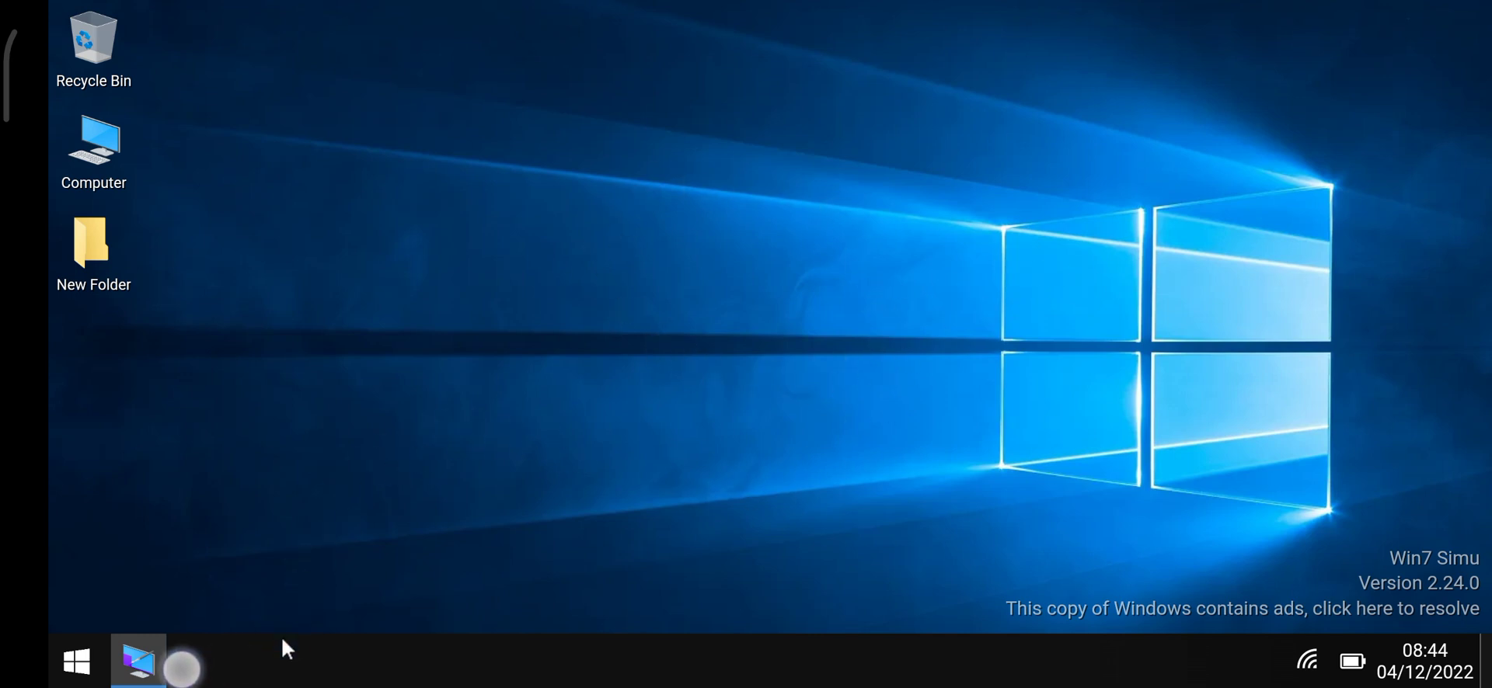
pyautogui.click(149, 657)
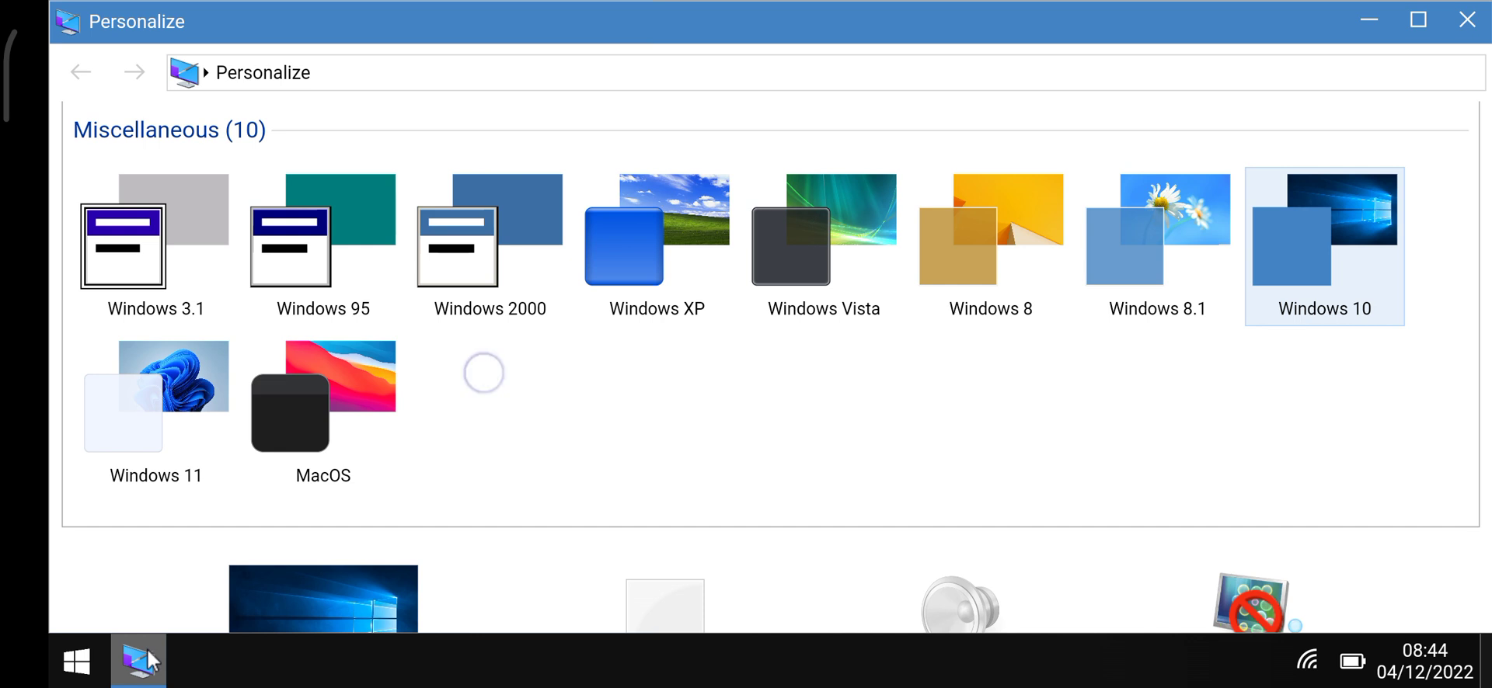
# Apply the Windows 11 theme via Watch ad and check its Start menu and taskbar
pyautogui.scroll(-2, 483, 366)
pyautogui.click(192, 253)
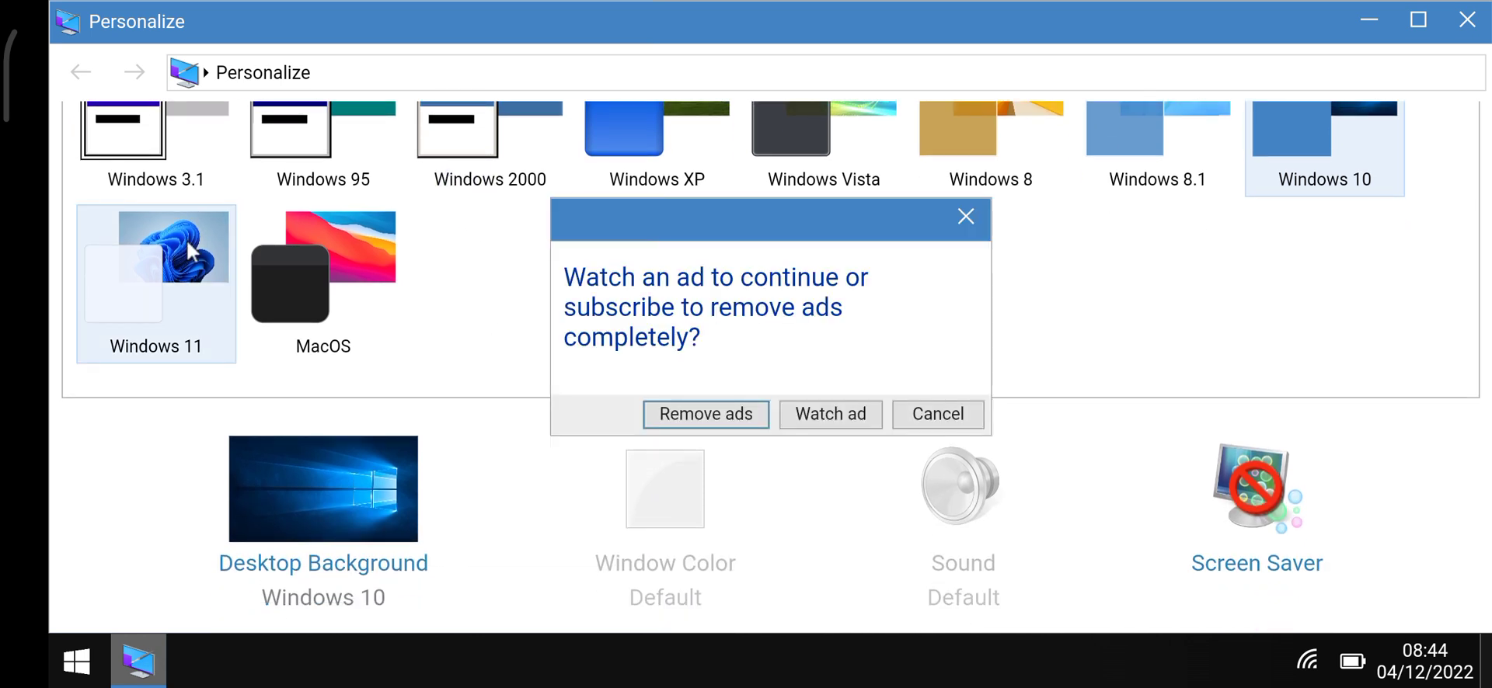
pyautogui.click(831, 413)
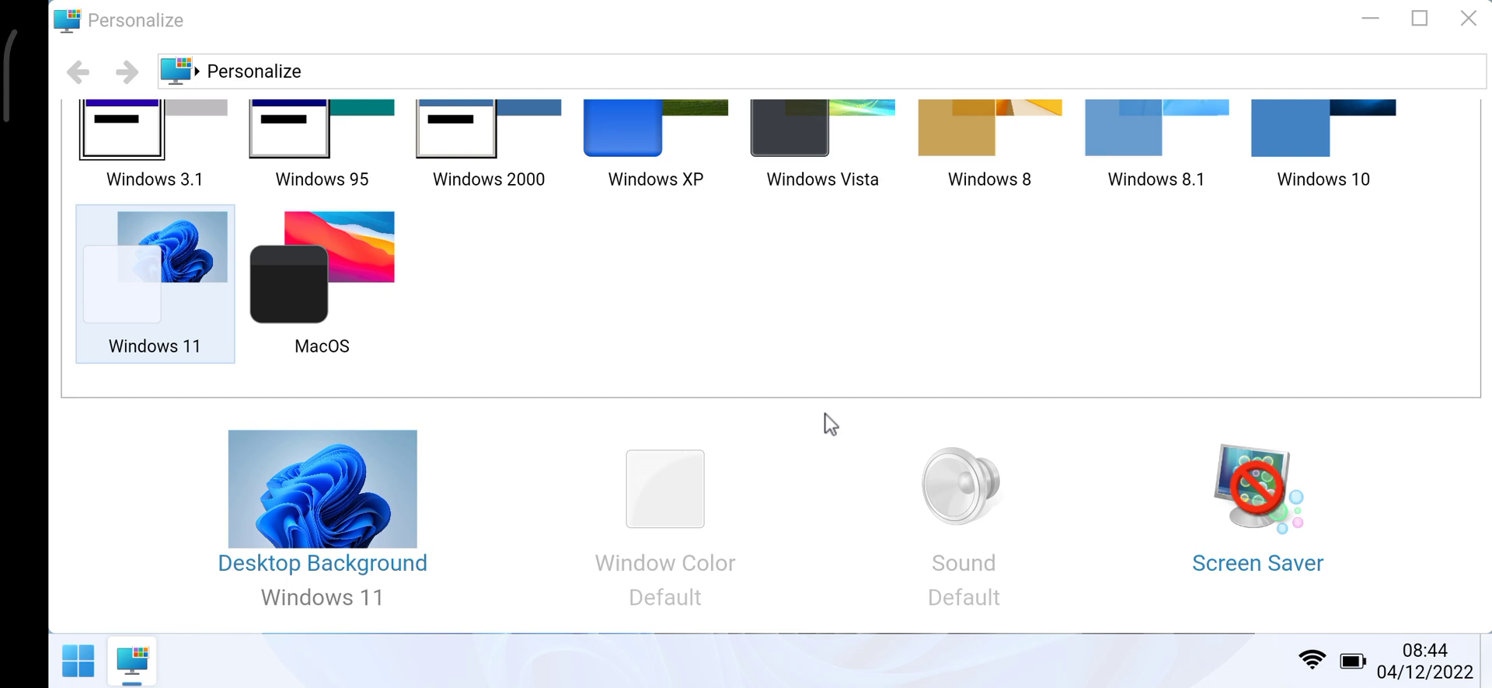
pyautogui.click(76, 668)
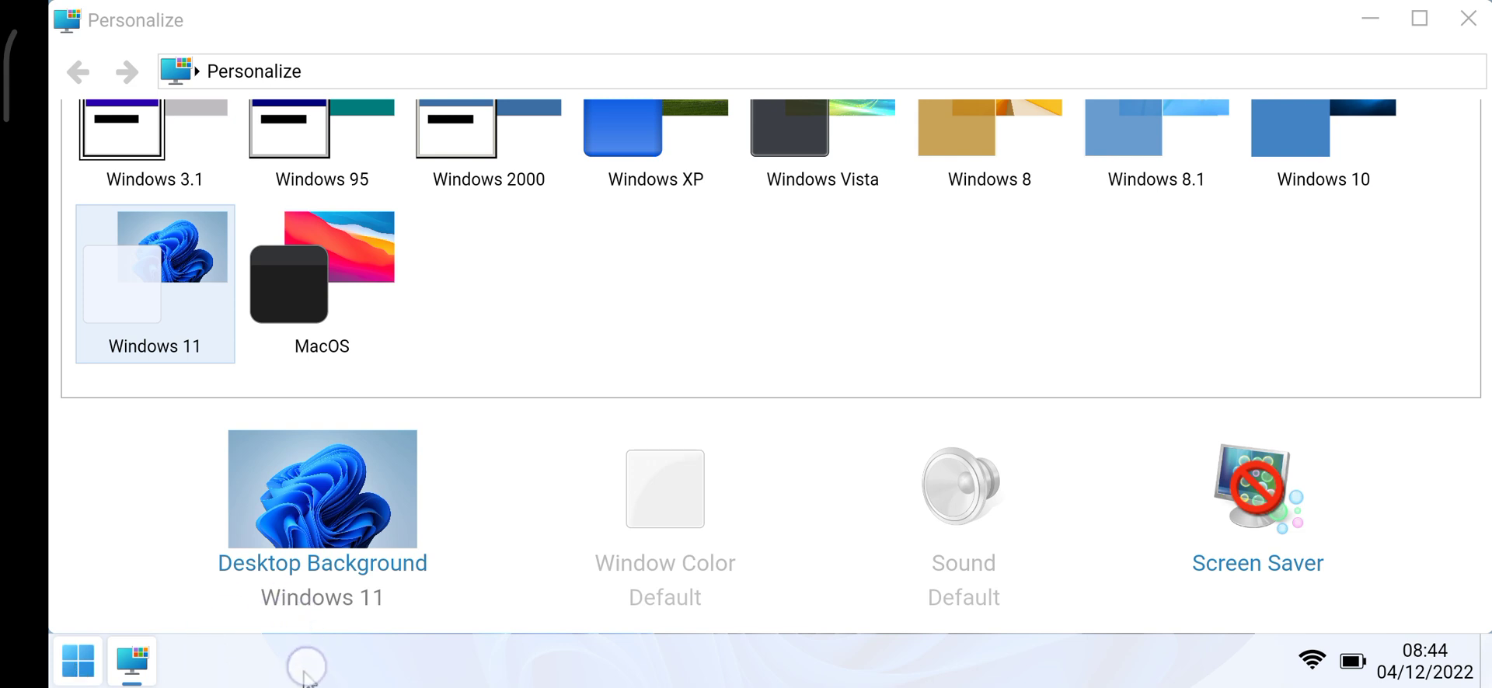
pyautogui.rightClick(454, 666)
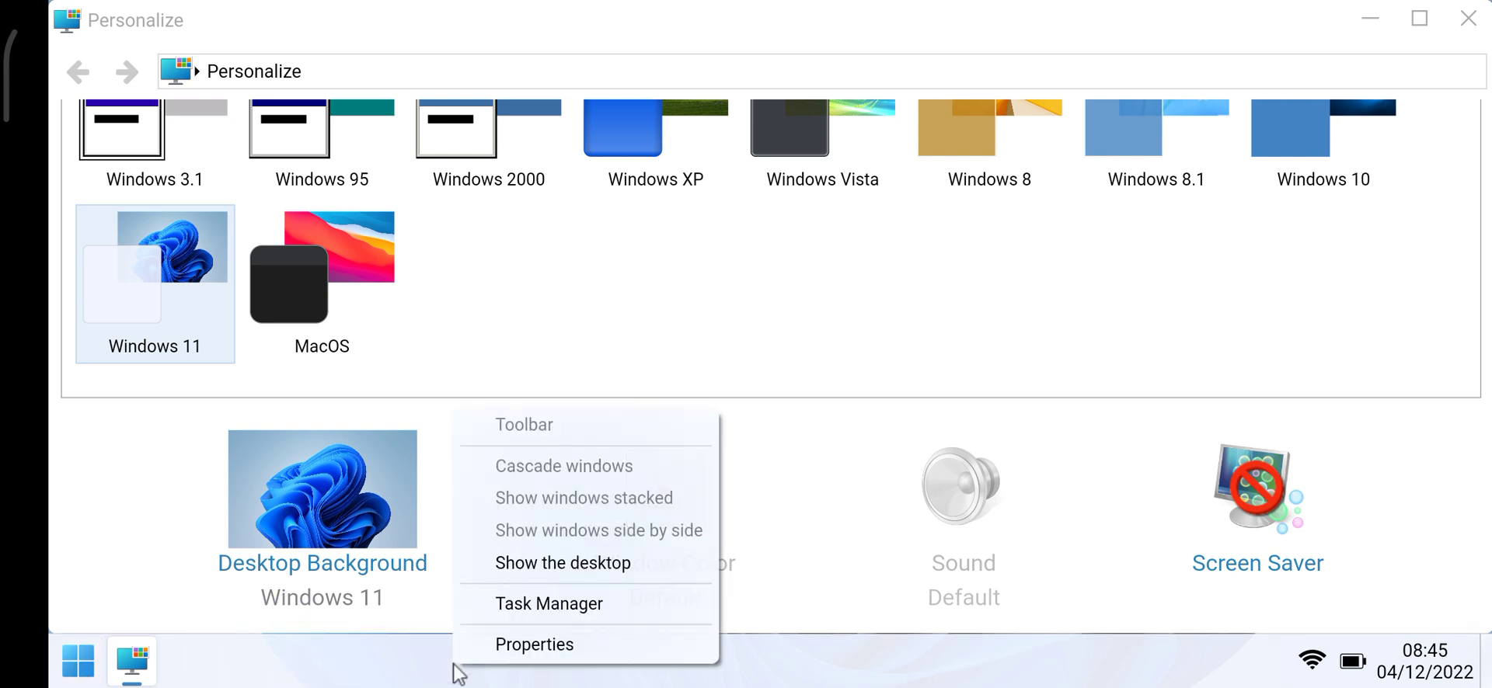
# Tick Align center in Taskbar Properties and confirm with OK to centre the taskbar icons
pyautogui.click(548, 650)
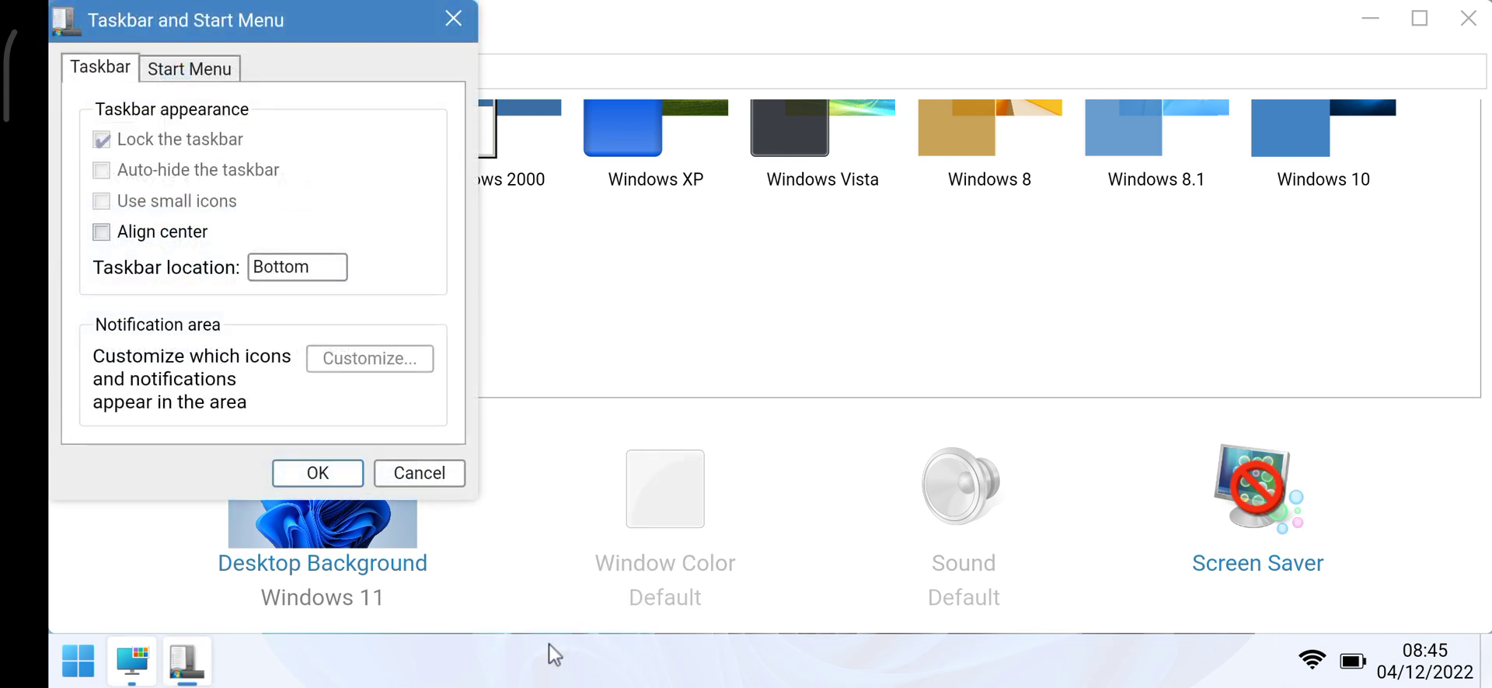
pyautogui.click(127, 238)
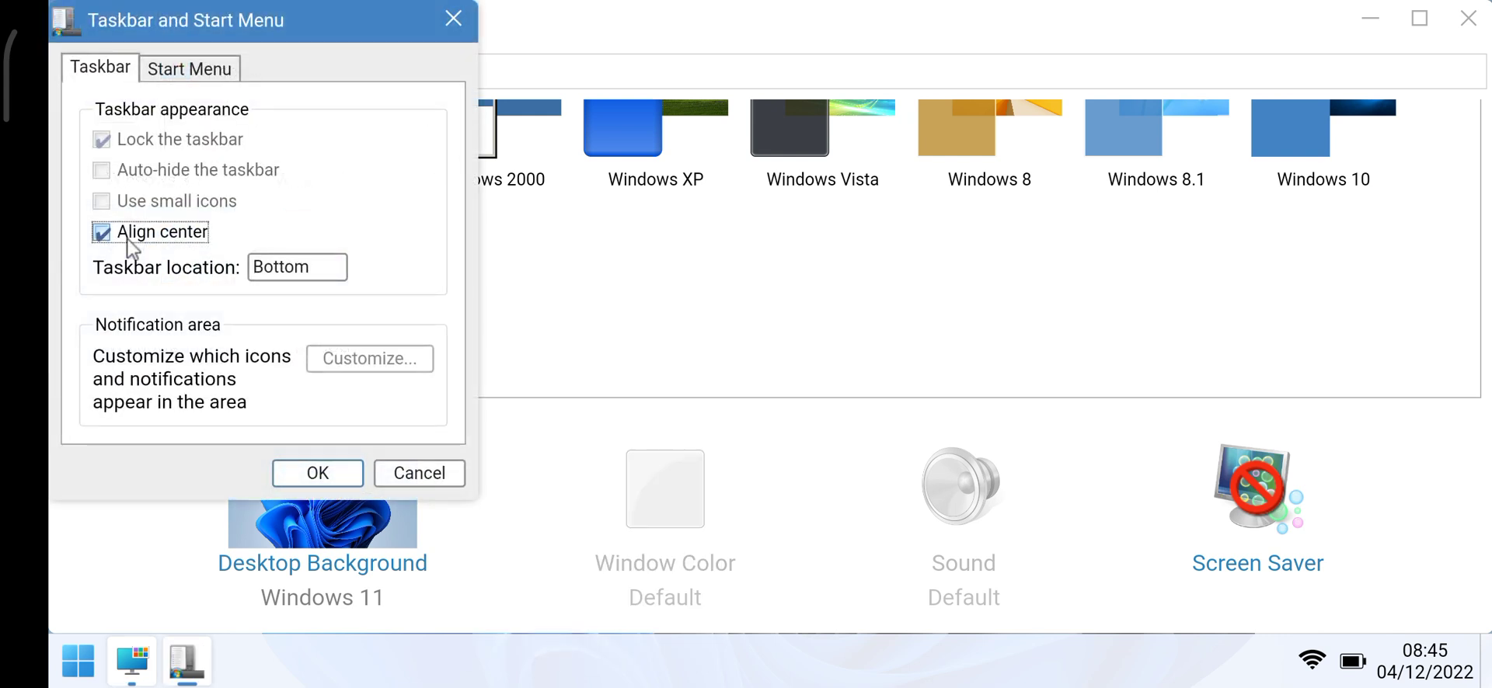
pyautogui.click(309, 474)
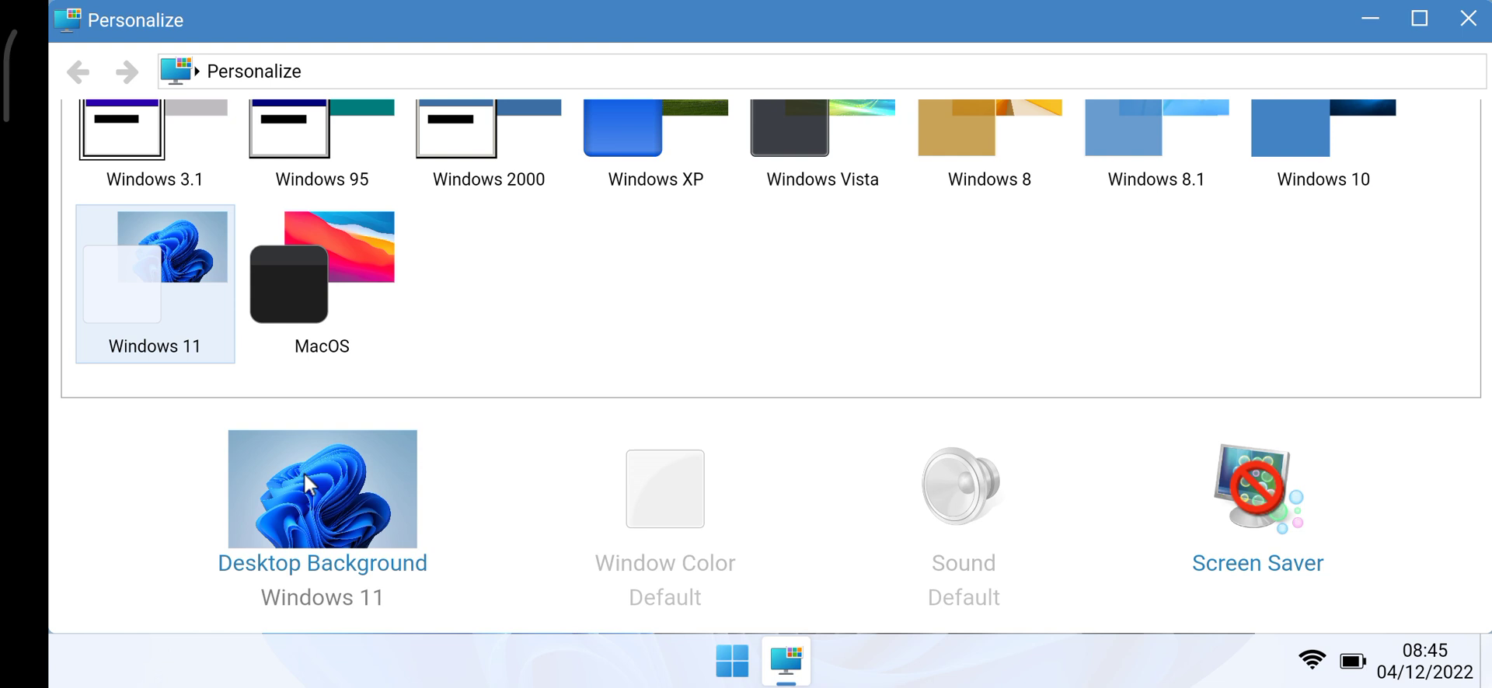
pyautogui.click(730, 670)
# Browse the Start menu's program list, then apply the MacOS theme via Watch ad
pyautogui.click(1000, 105)
pyautogui.moveTo(686, 381); pyautogui.dragTo(609, 47)
pyautogui.click(1236, 289)
pyautogui.click(351, 264)
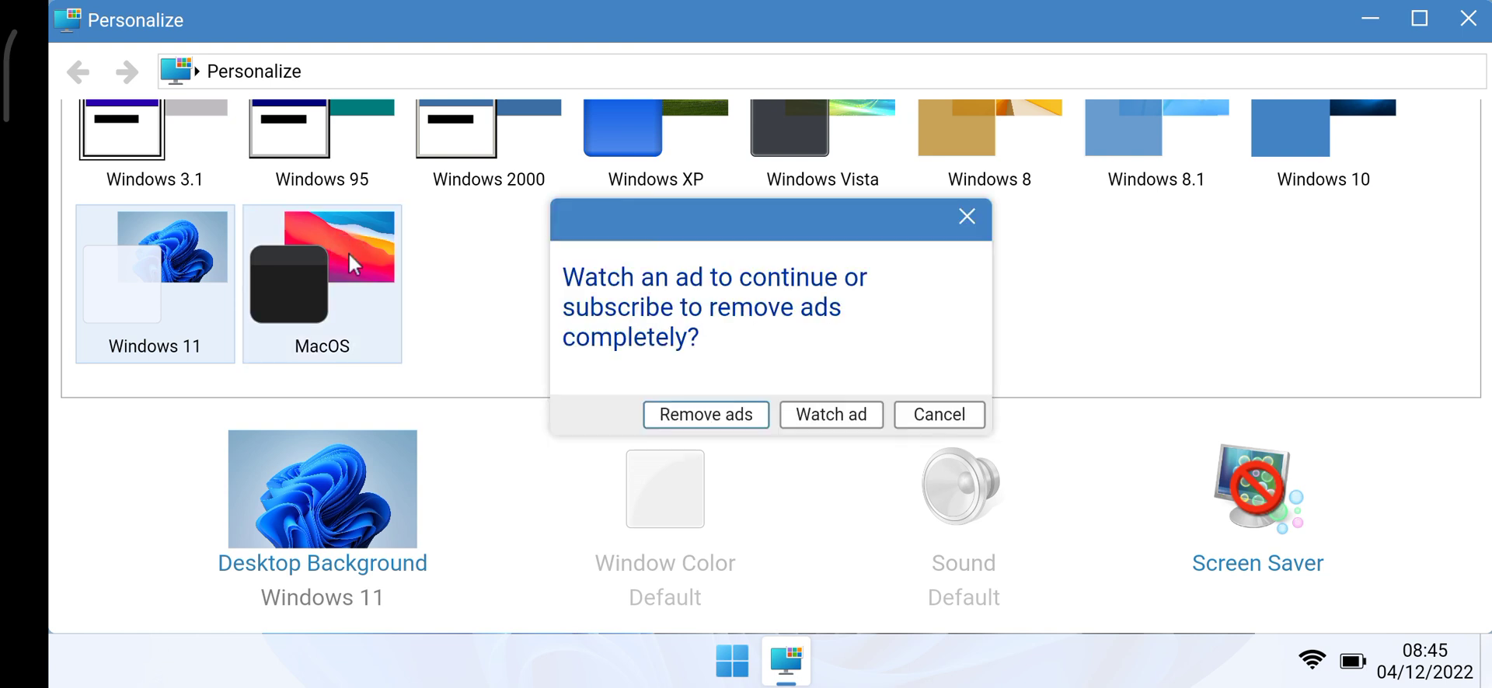
pyautogui.click(828, 413)
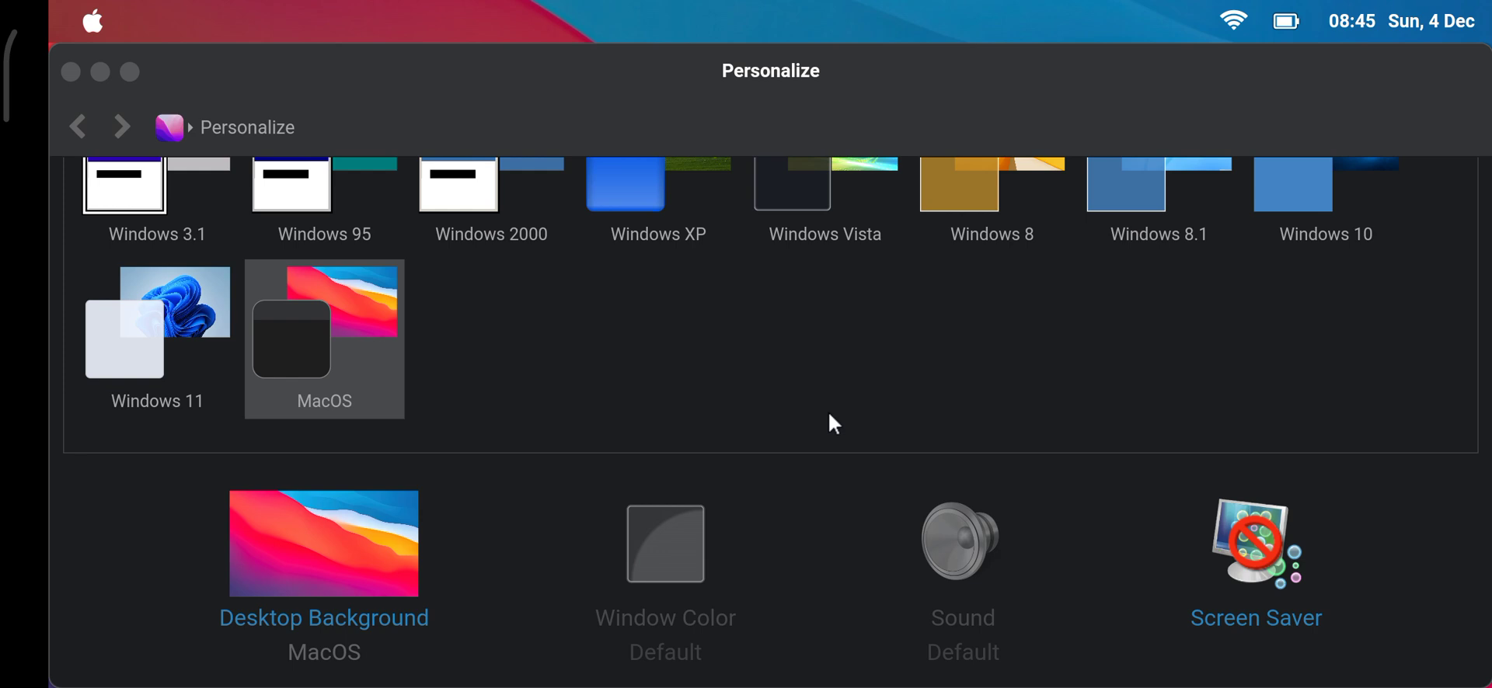
# Close Personalize, reopen it from the desktop context menu and scroll to Basic themes
pyautogui.click(70, 71)
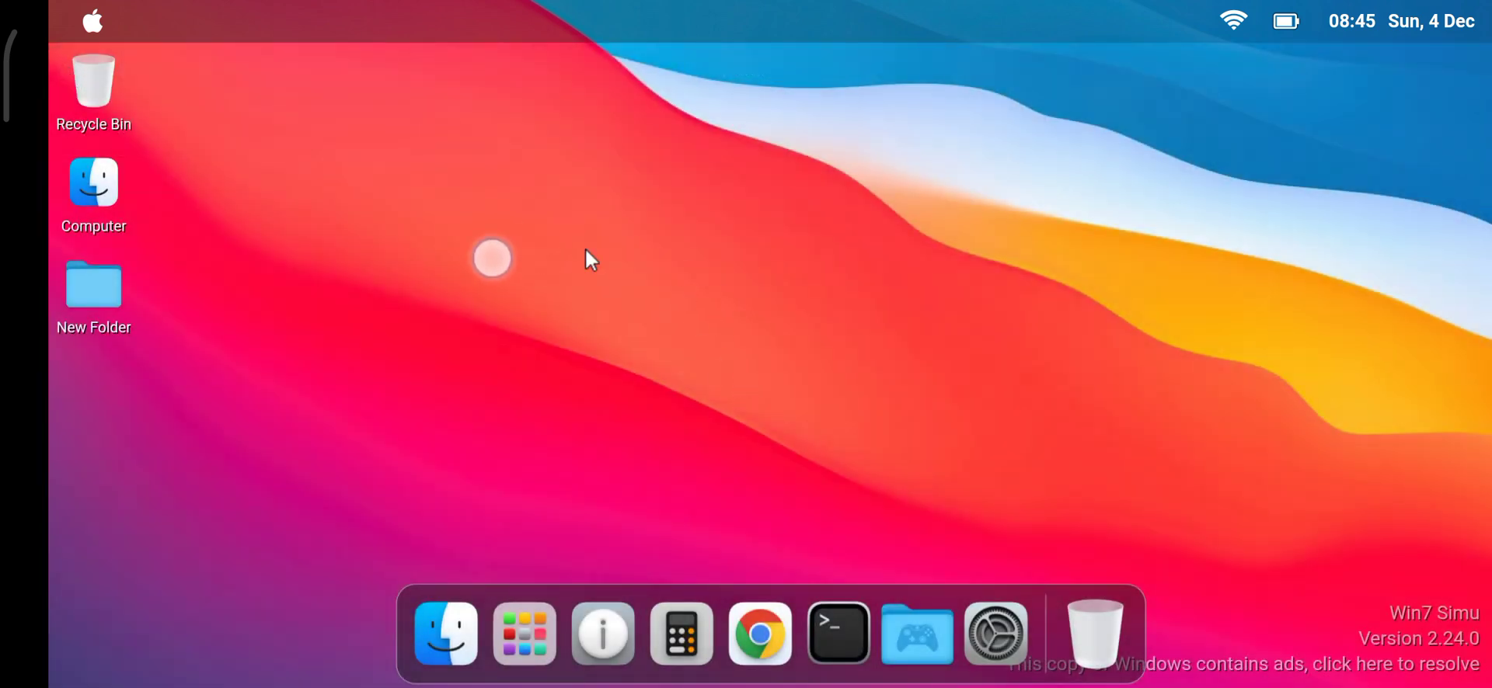
pyautogui.rightClick(489, 208)
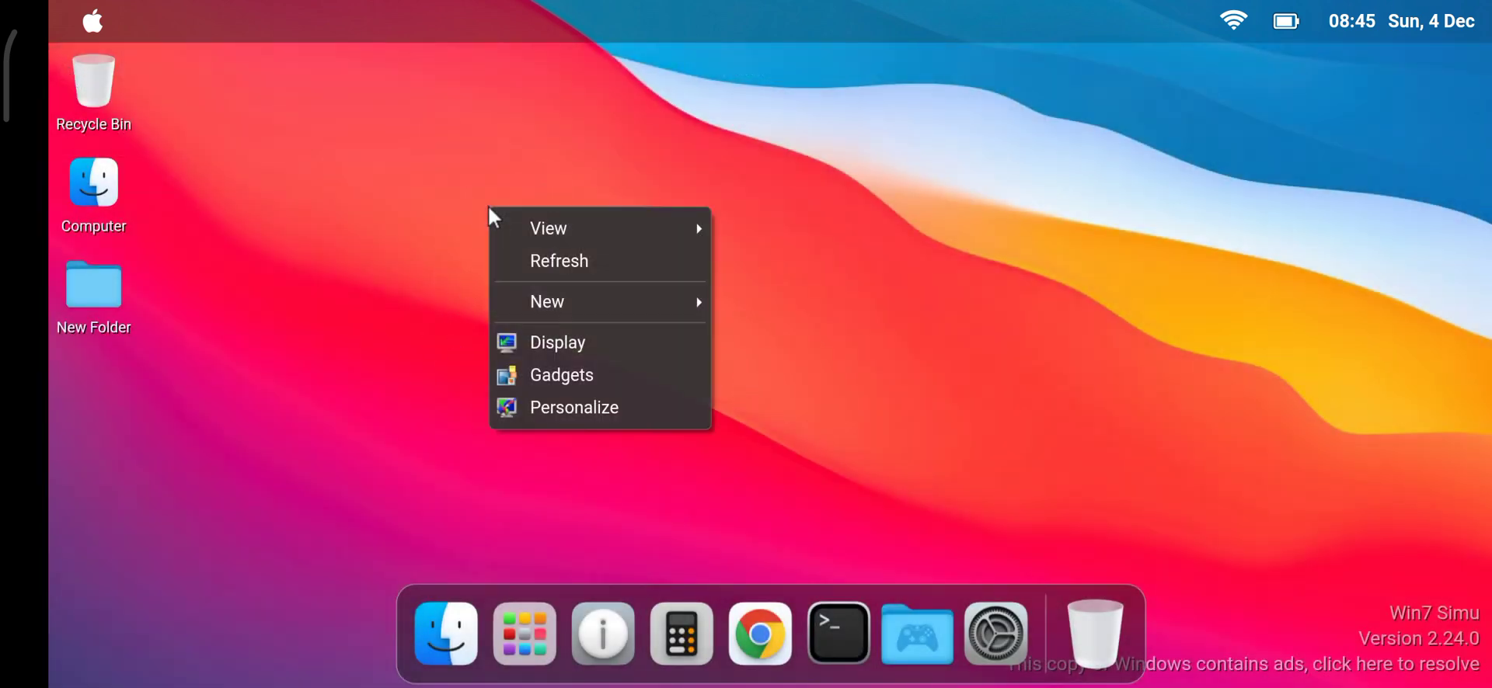
pyautogui.click(593, 396)
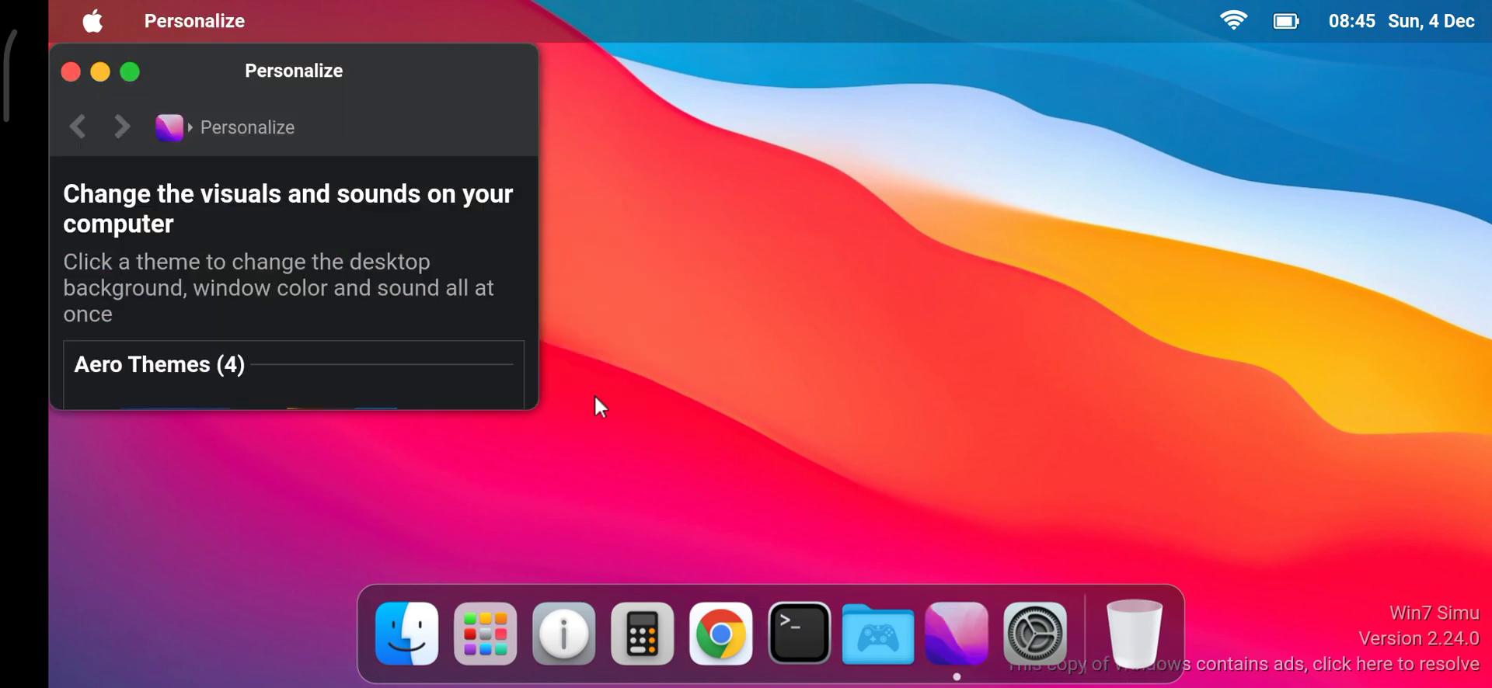
pyautogui.scroll(-3, 280, 264)
pyautogui.scroll(-2, 282, 268)
pyautogui.scroll(-6, 264, 260)
# Restore the Windows 7 theme, close Personalize and show the Windows 7 Start menu
pyautogui.click(179, 289)
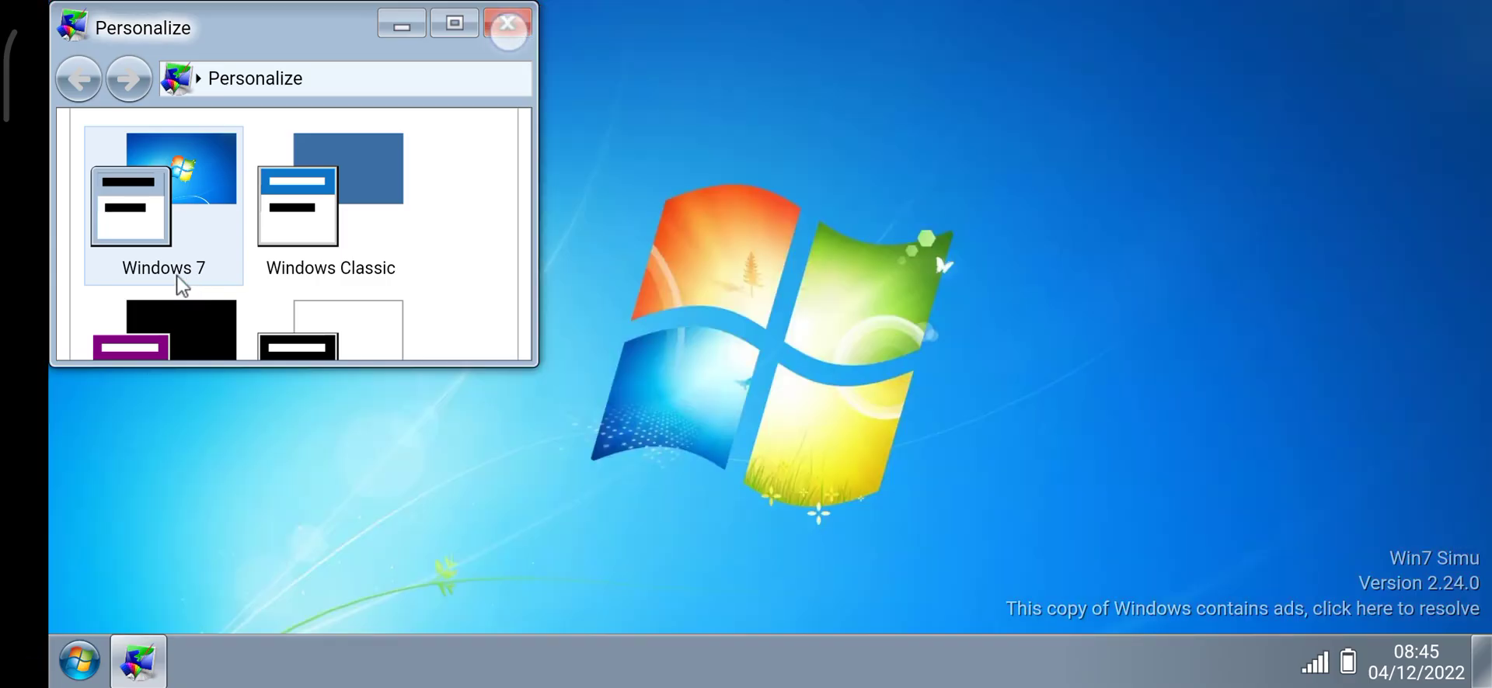
pyautogui.click(508, 23)
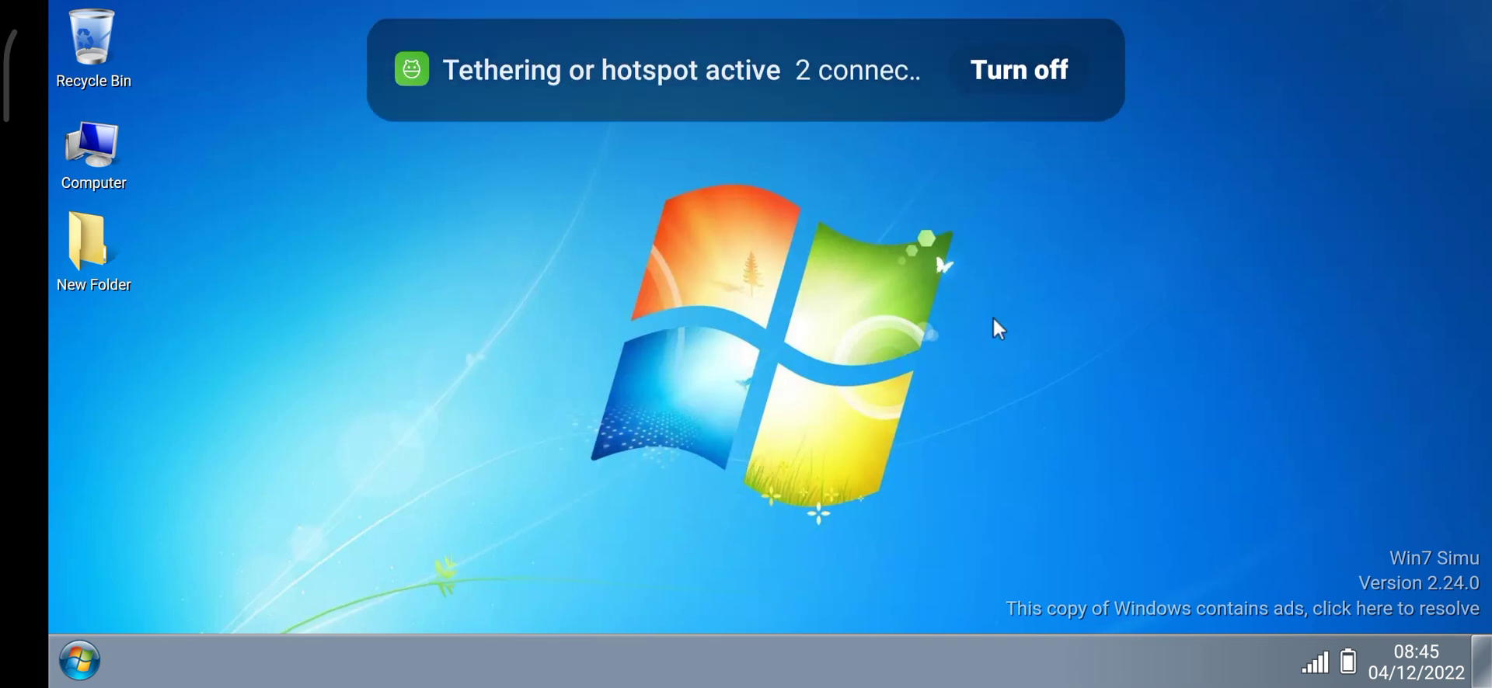
pyautogui.moveTo(1142, 8); pyautogui.dragTo(1142, 233)
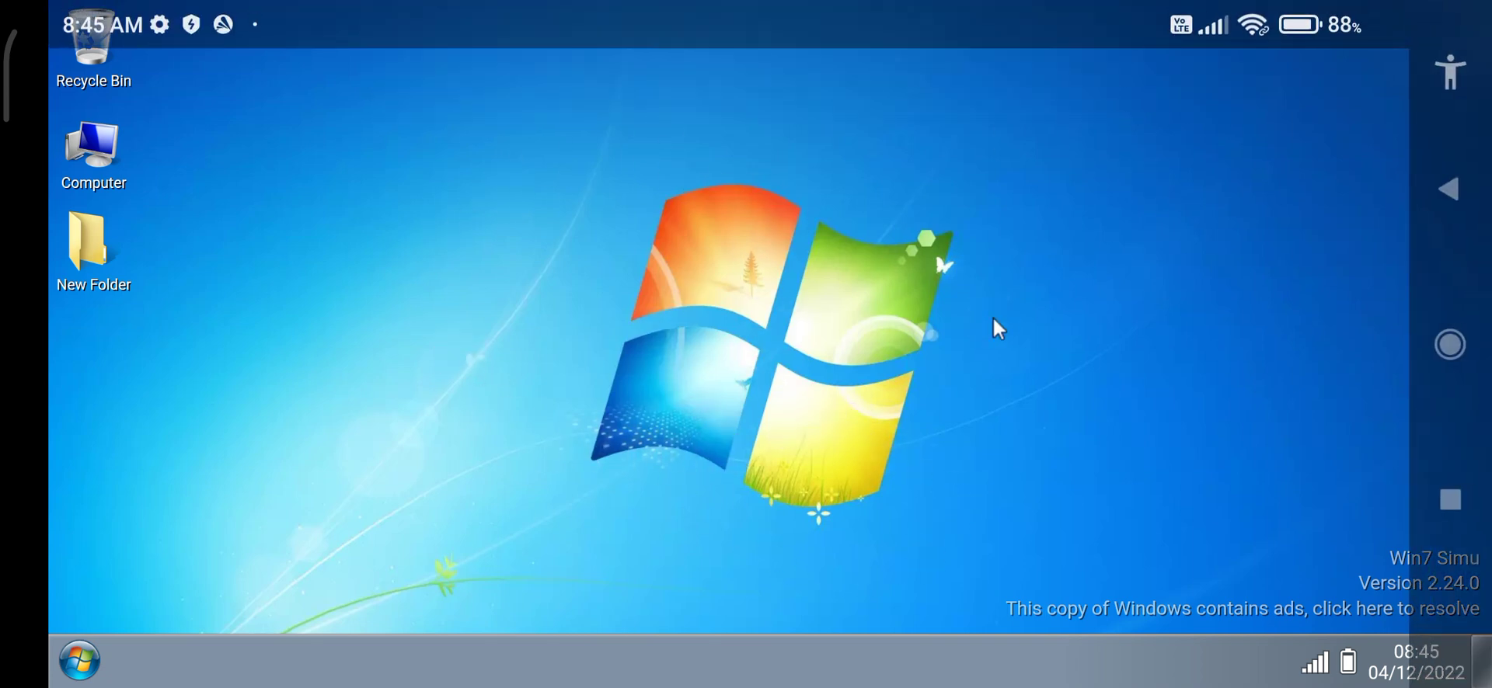
pyautogui.click(79, 661)
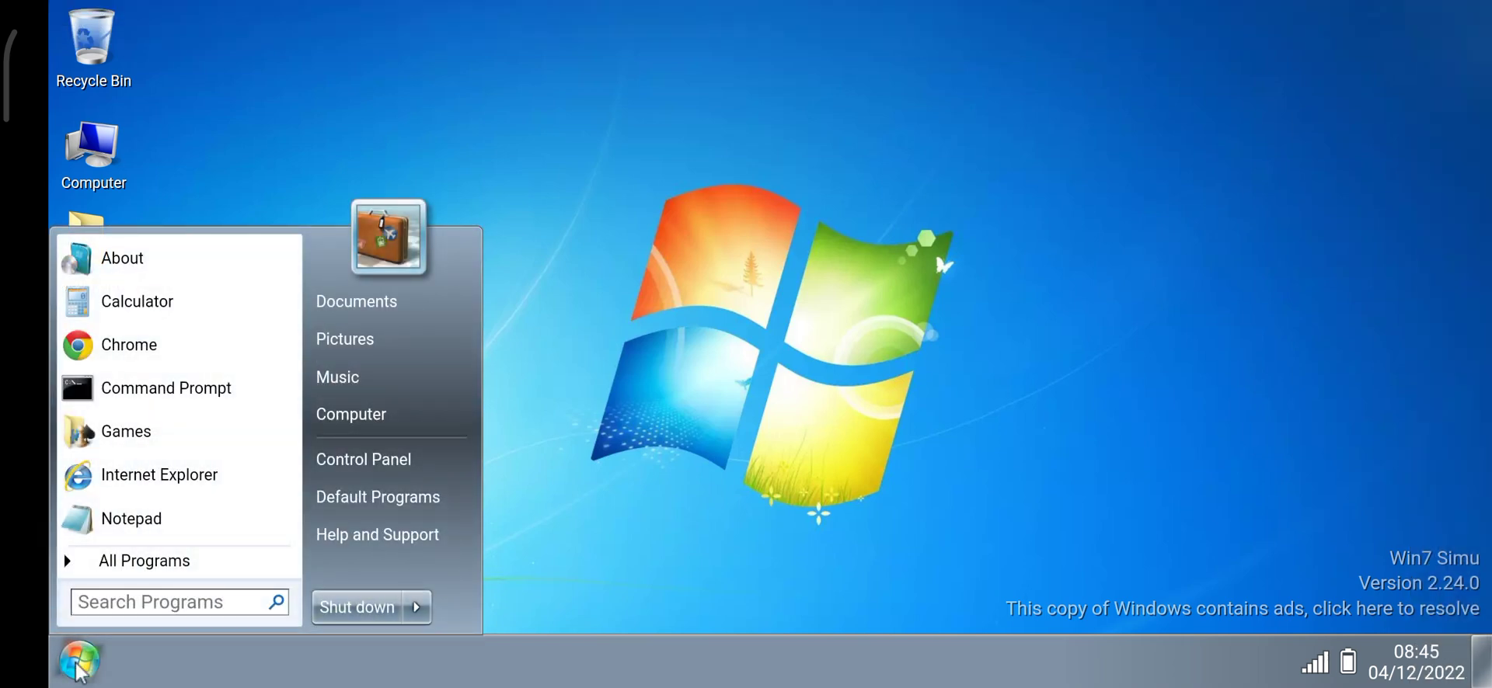
# Shut down Win7 Simu and close the app drawer to reach the Android home screen
pyautogui.click(353, 606)
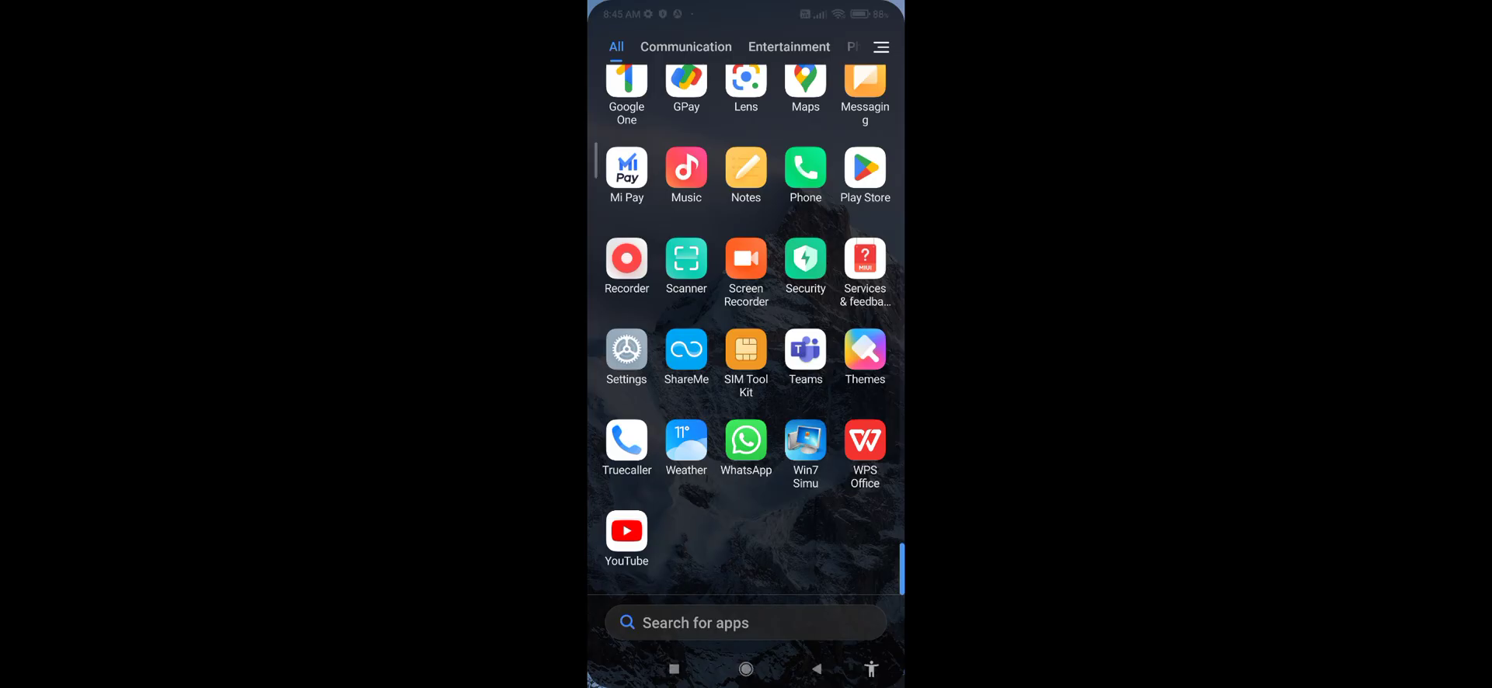
pyautogui.scroll(10, 746, 350)
pyautogui.moveTo(746, 233)
pyautogui.mouseDown()
pyautogui.moveTo(746, 466)
pyautogui.moveTo(855, 466)
pyautogui.mouseUp()
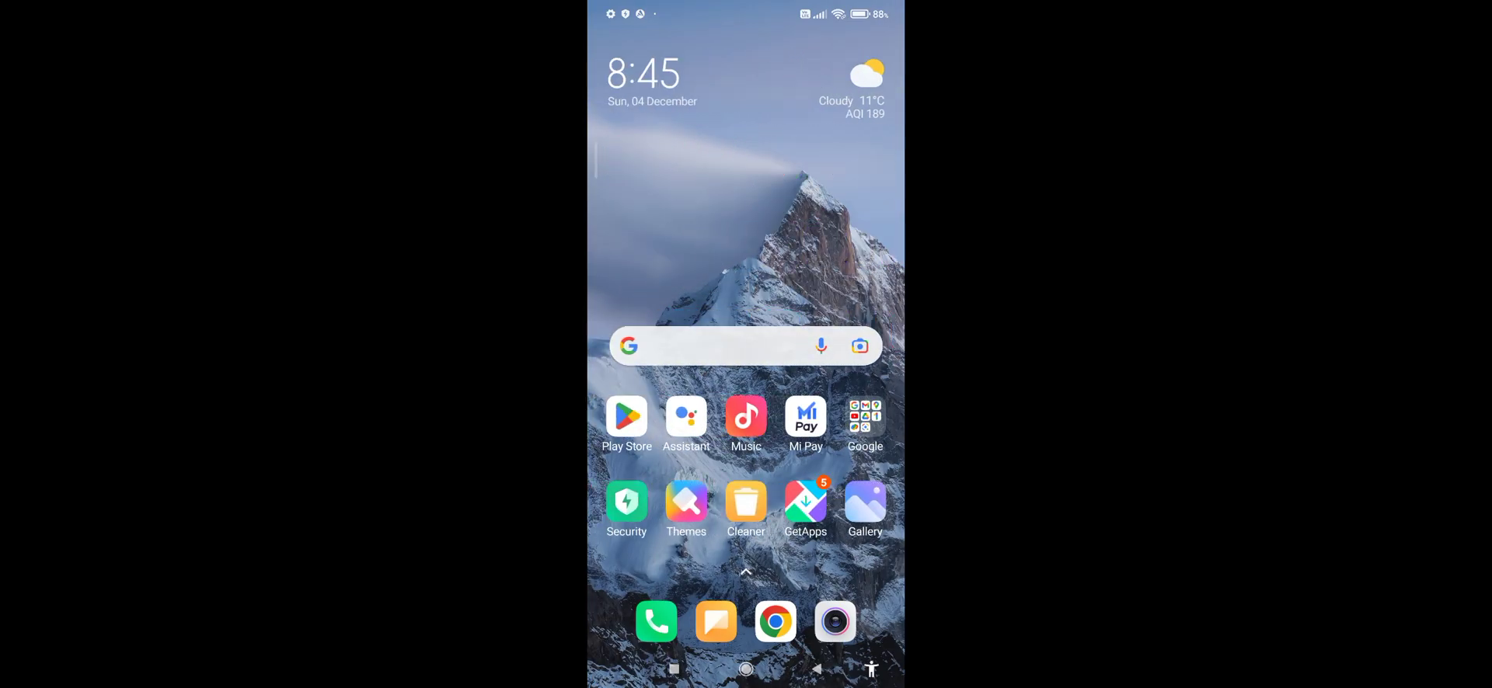